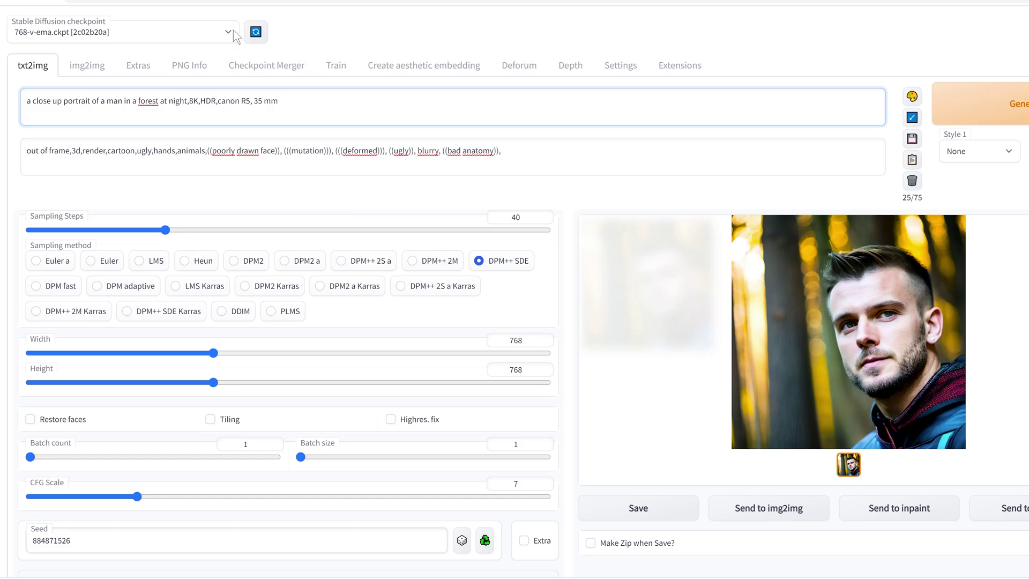
- Keep the 768-v-ema.ckpt checkpoint and delete the trailing comma after ((bad anatomy))
click(229, 33)
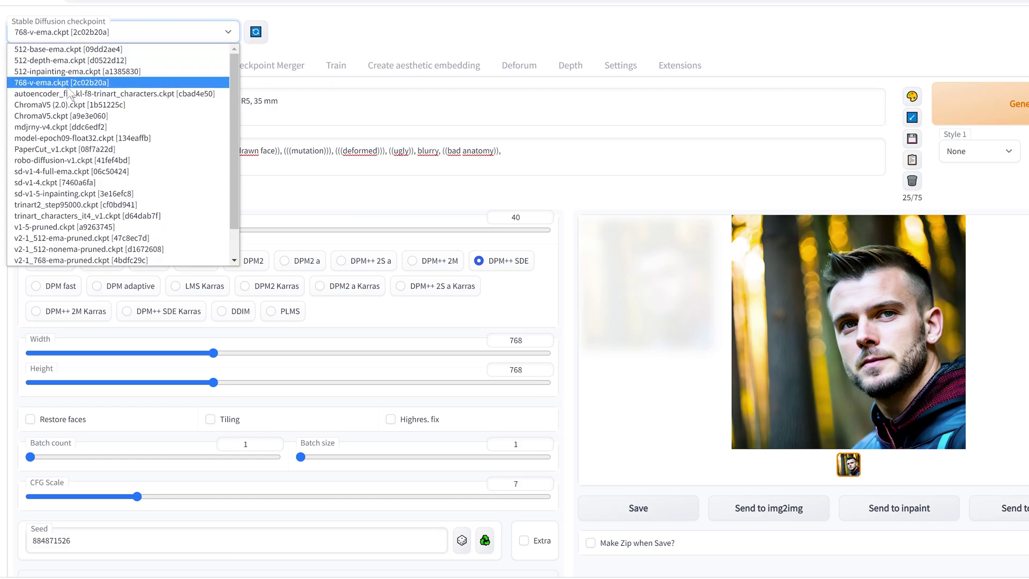
click(335, 48)
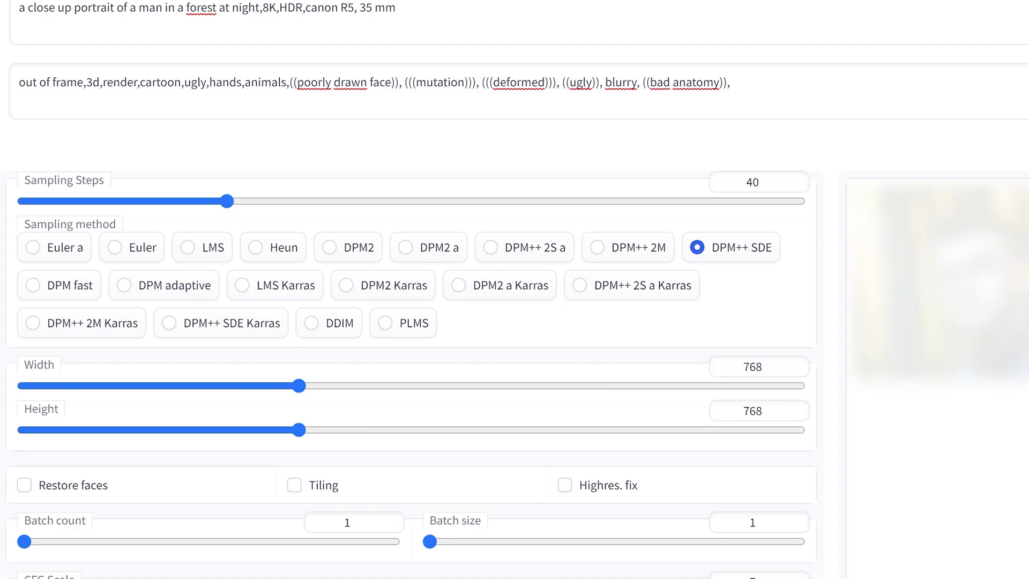
drag(18, 82, 730, 82)
click(730, 82)
key(BackSpace)
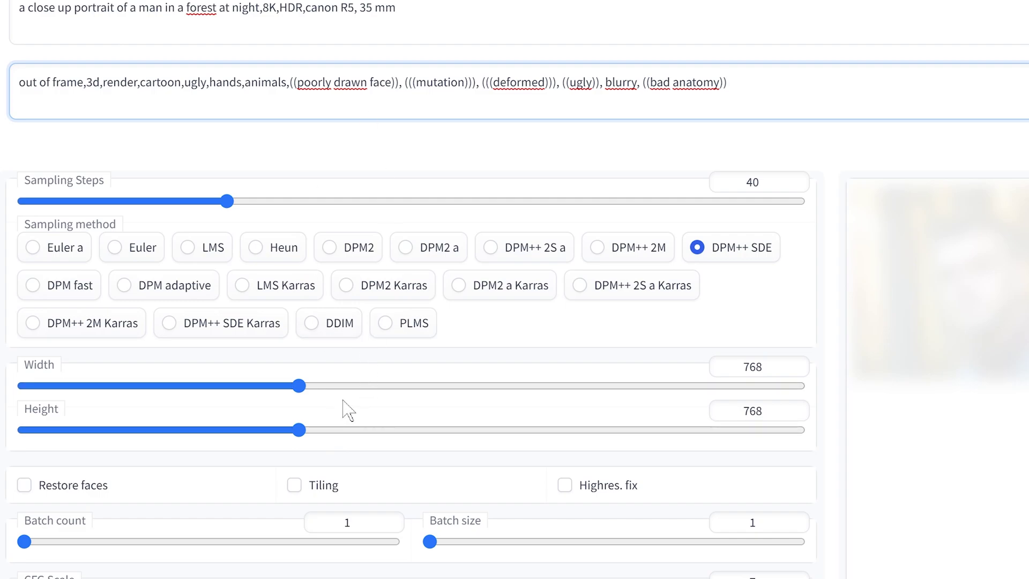
scroll(200, 578, down, 1)
scroll(199, 577, down, 1)
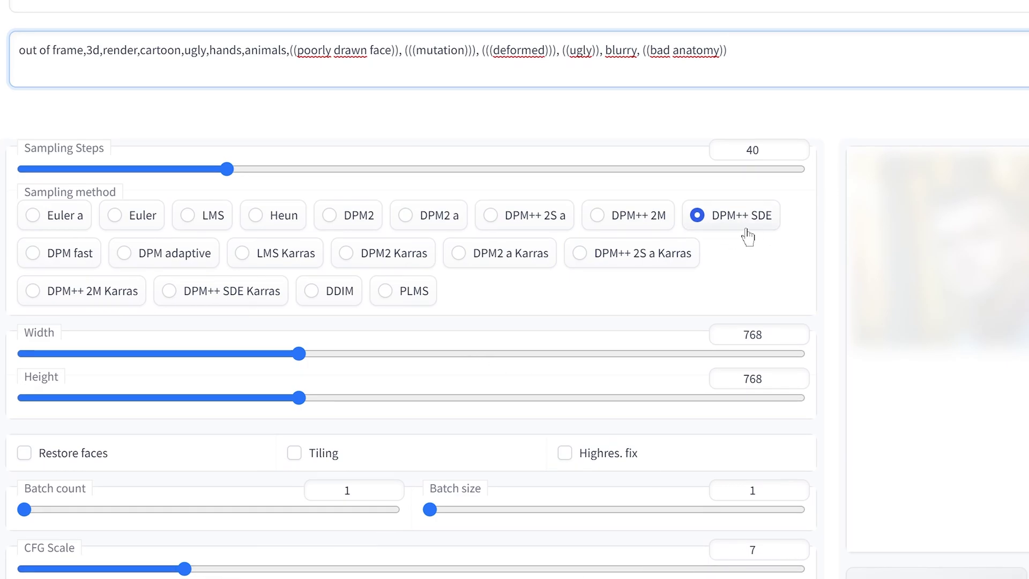
scroll(815, 276, up, 1)
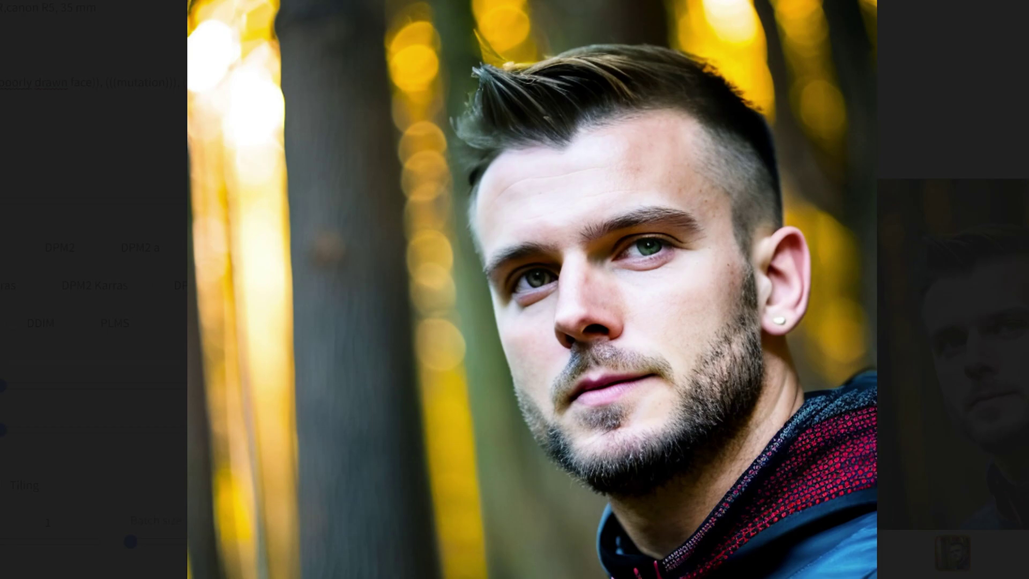
- Append ',VikingPunk' to the prompt and generate a new bearded portrait with it
key(Escape)
click(100, 8)
text(,8K,HDR)
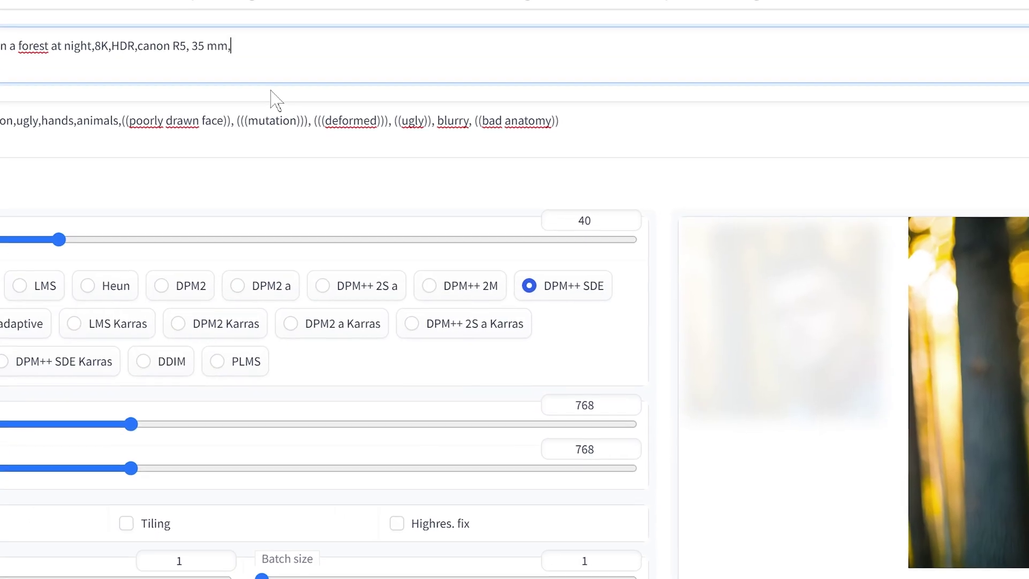
text(VikingPunk)
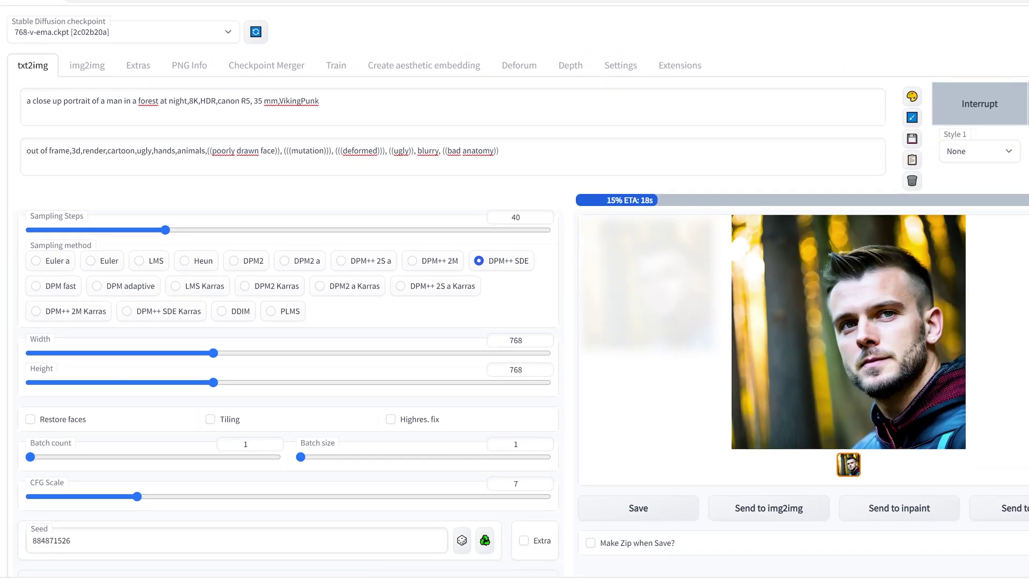
click(839, 332)
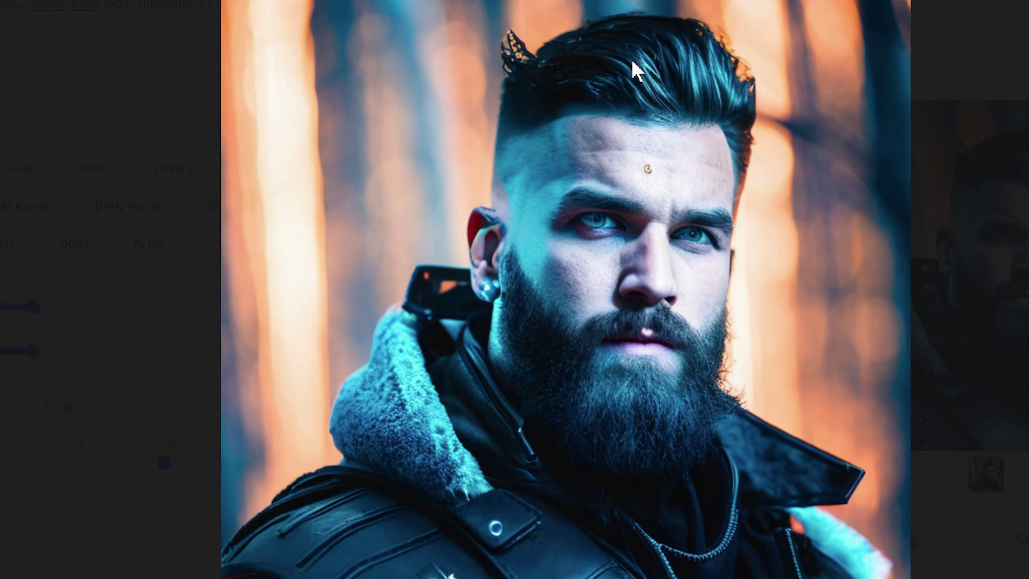
click(387, 131)
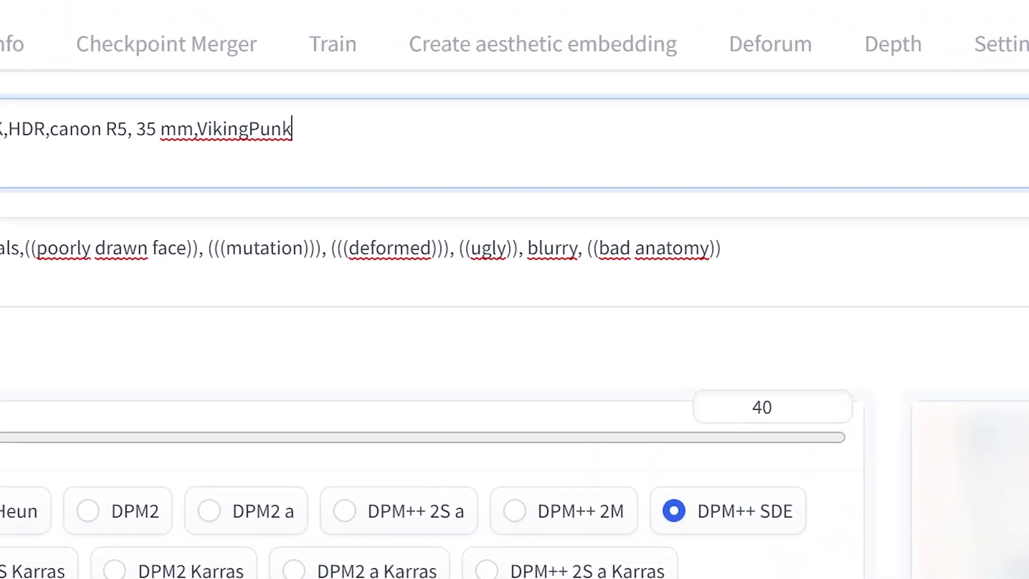
drag(424, 218, 317, 218)
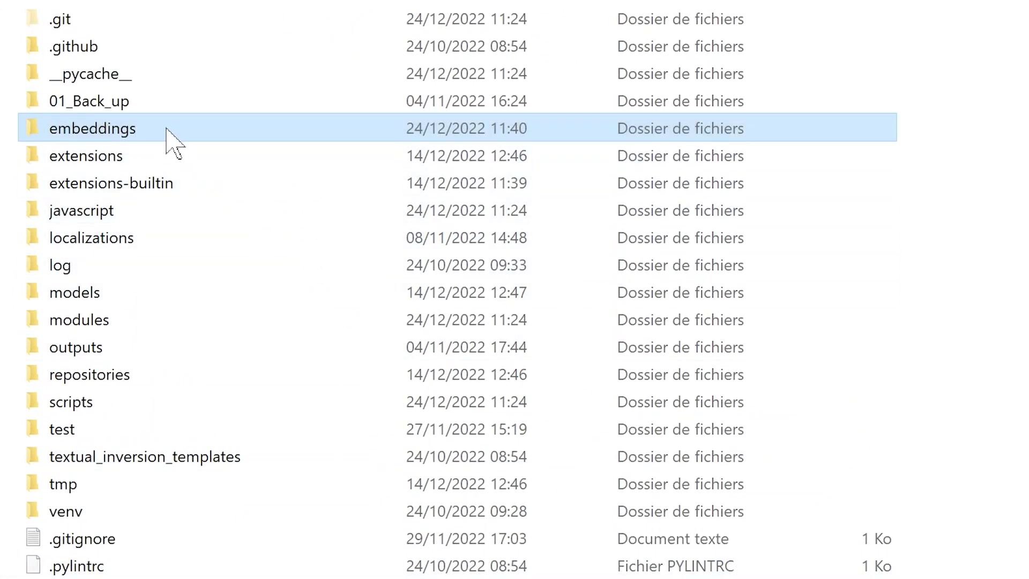
- Open the embeddings folder to show VikingPunk.pt and VikingPunk-63.png
double_click(108, 131)
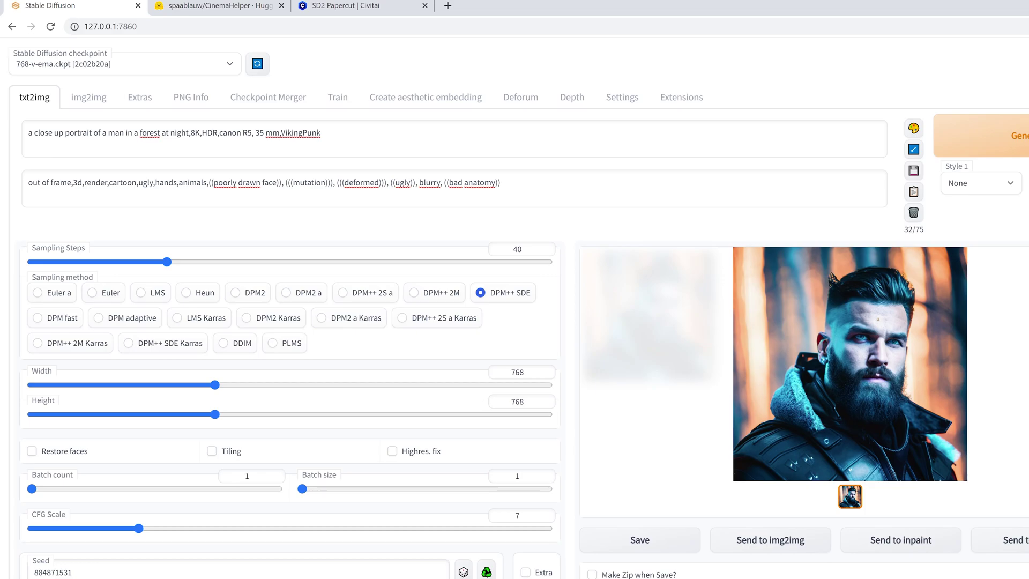
- Switch to the Train page to show the Create embedding form
click(337, 99)
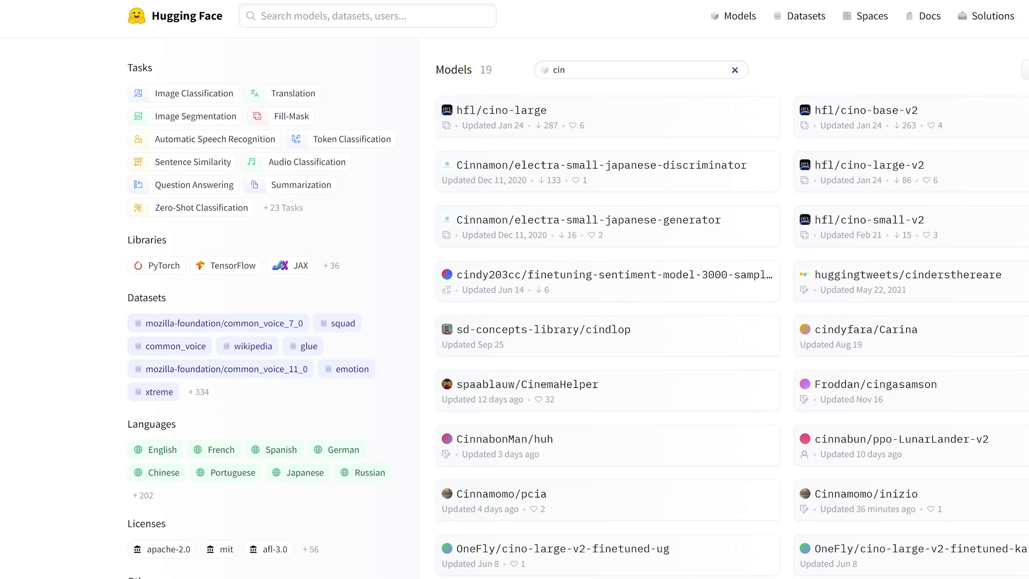
- Replace the 'cin' model filter with 'cgi' and open the CGI_Animation embedding page
drag(735, 70, 518, 69)
key(BackSpace)
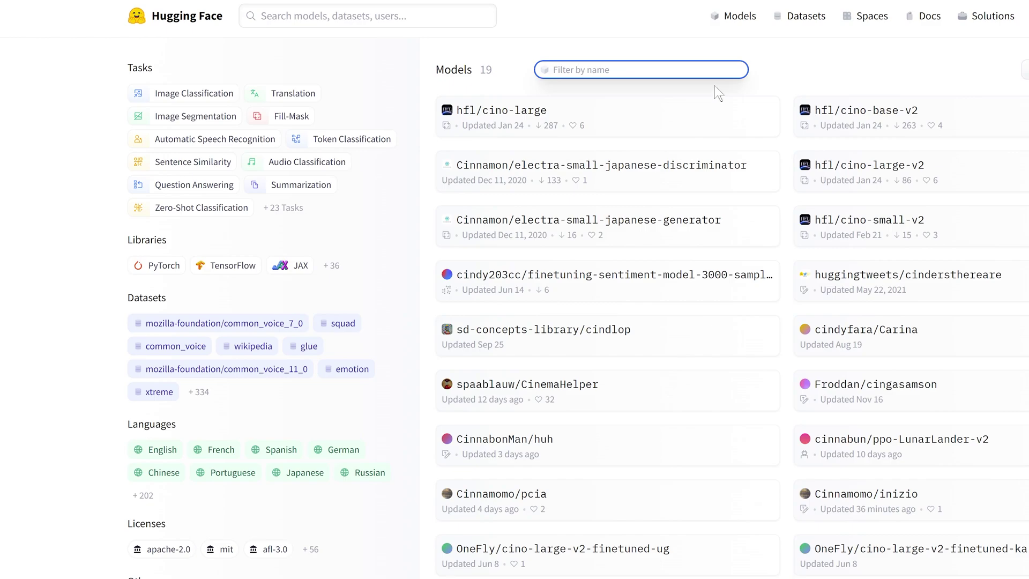
drag(522, 70, 480, 69)
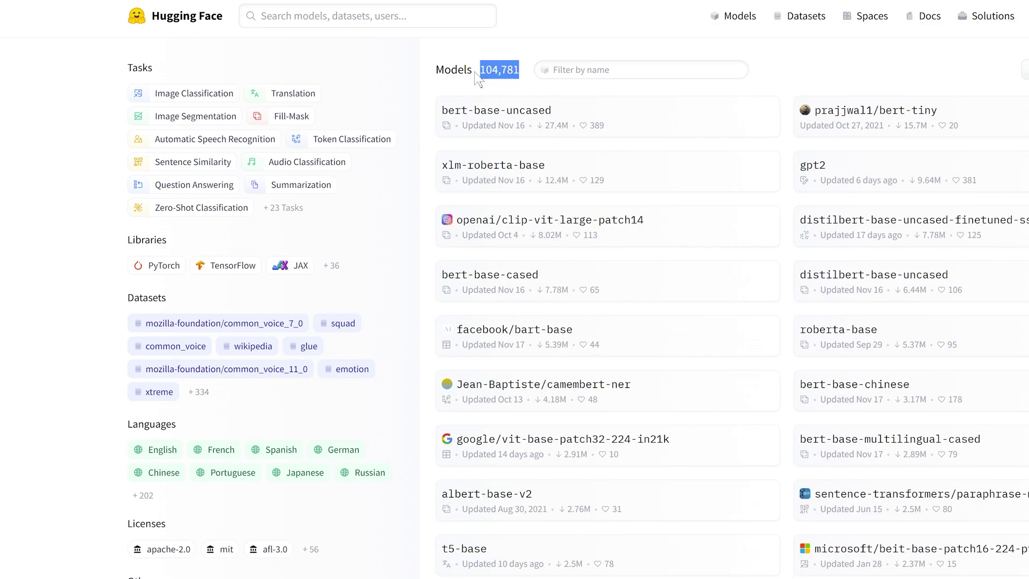
click(567, 52)
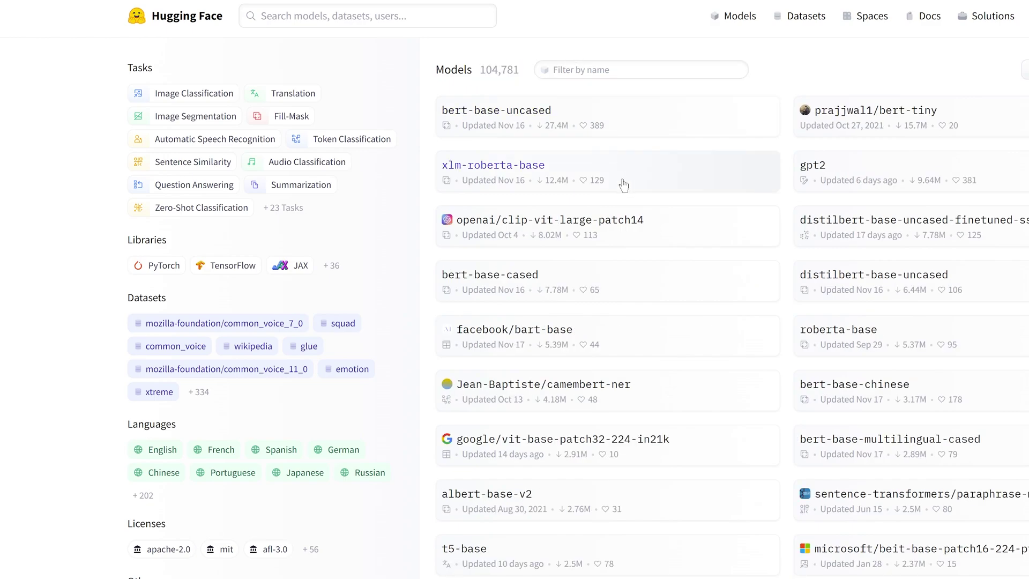
click(670, 70)
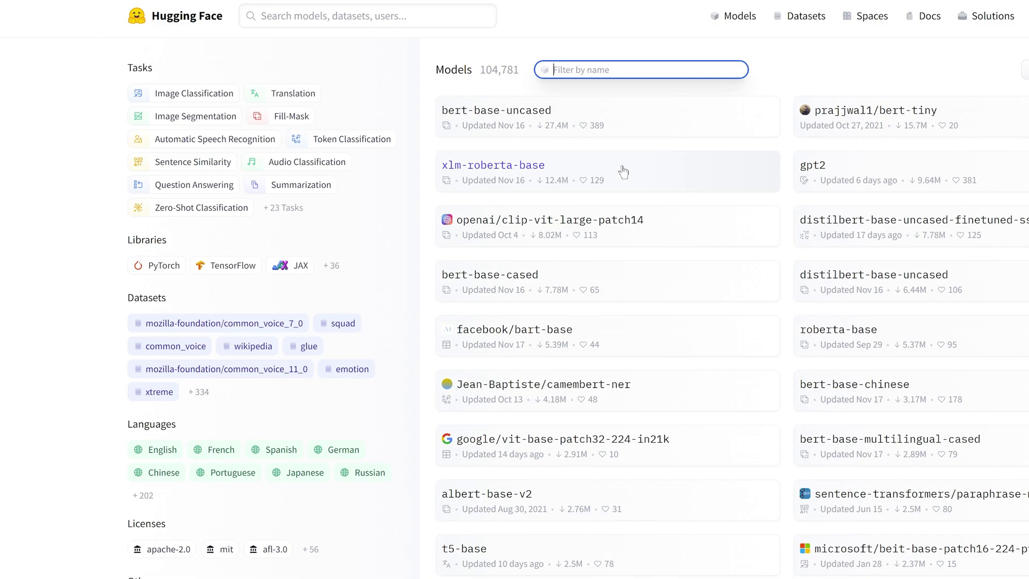
text(cgi)
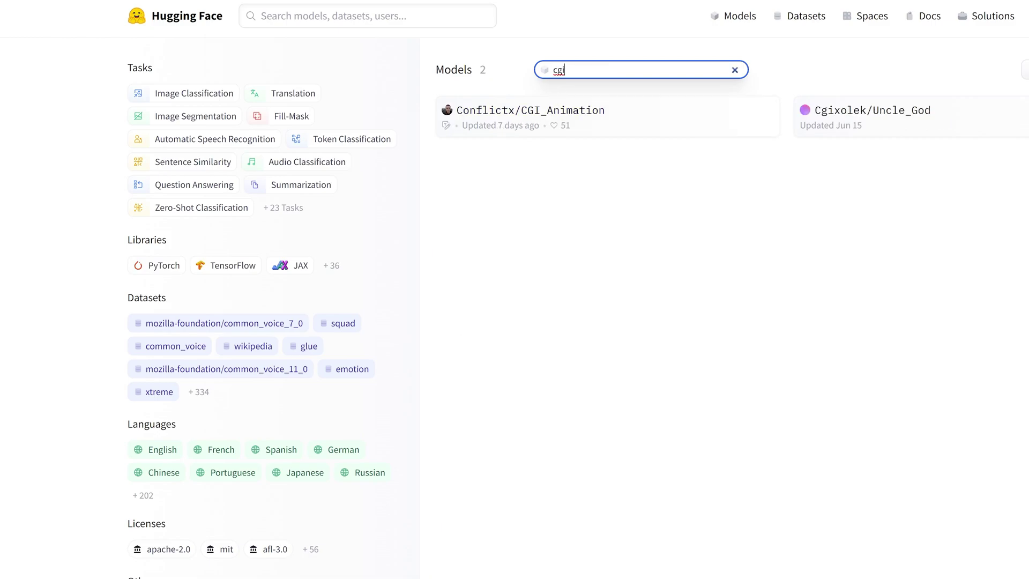
click(478, 113)
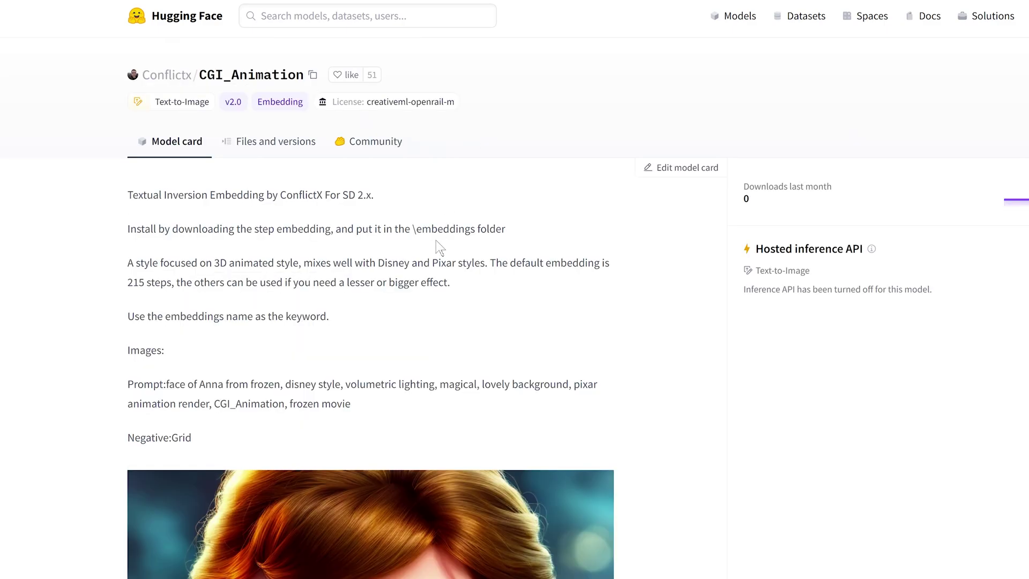
- Go to the author's VikingPunk page and highlight its description and VikingPunk usage keyword
click(168, 75)
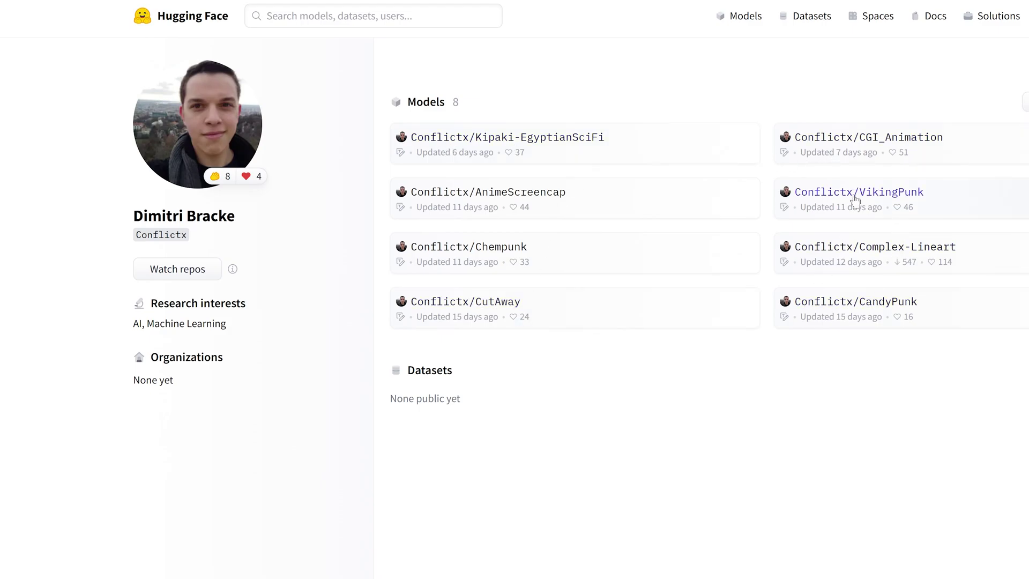
click(880, 193)
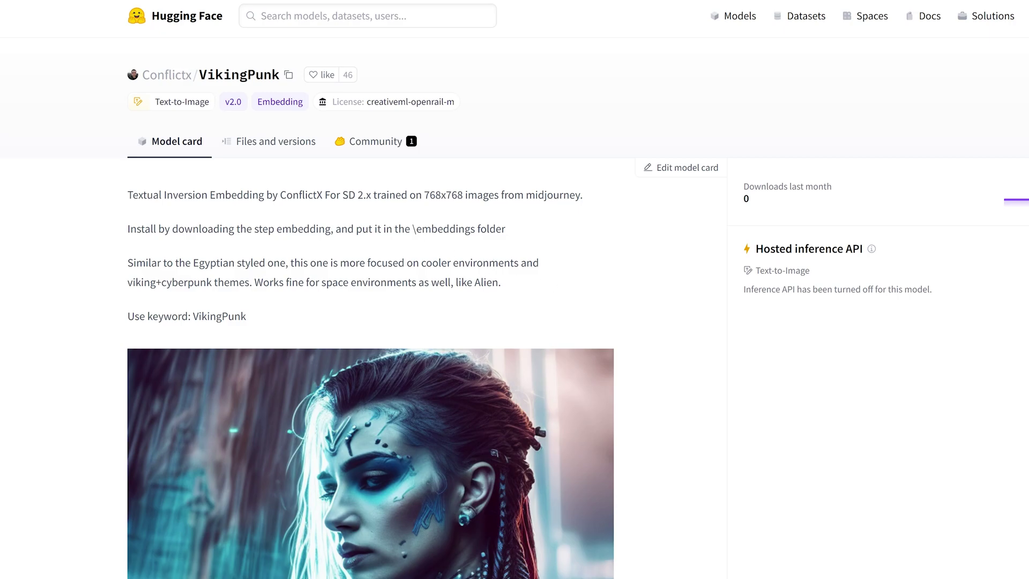
drag(128, 195, 581, 205)
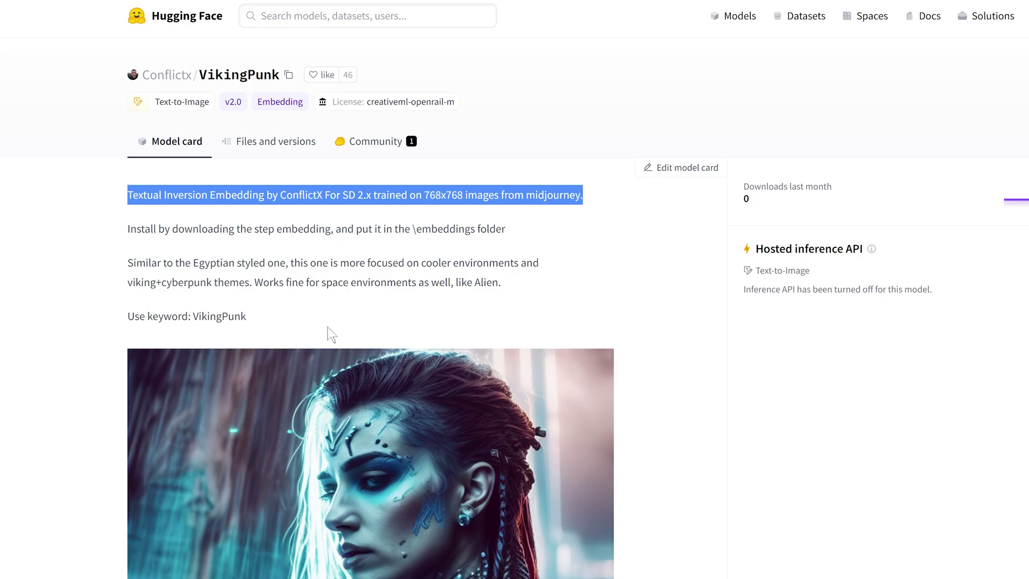
scroll(332, 311, down, 1)
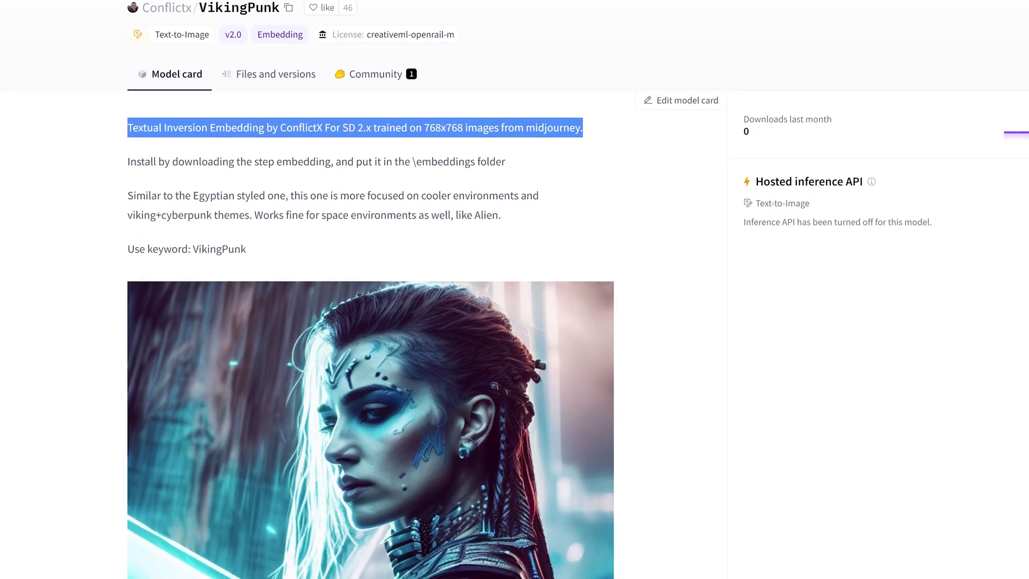
drag(193, 249, 246, 248)
click(284, 255)
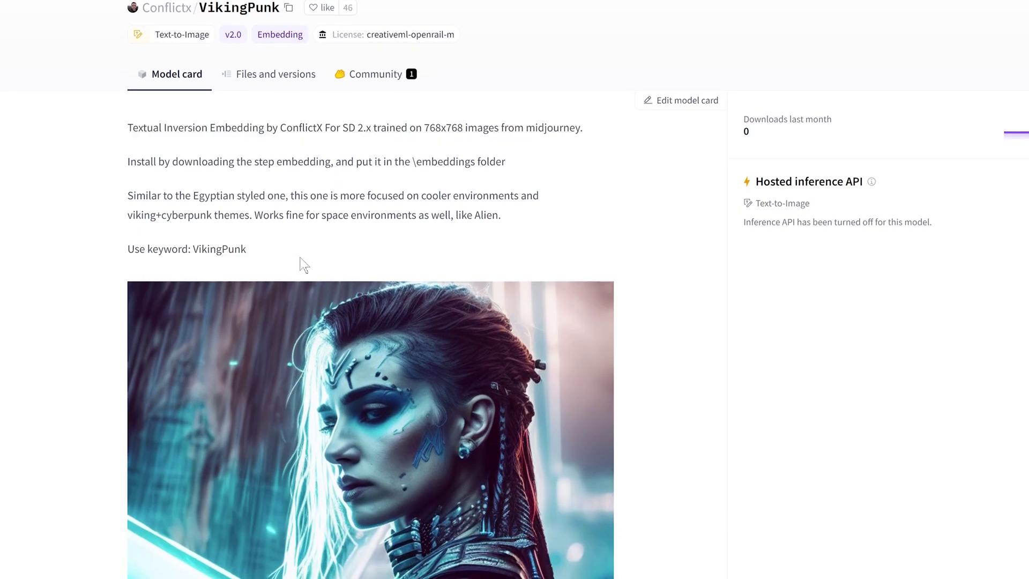
- Scroll through the VikingPunk model card's sample images and back up
scroll(299, 263, down, 7)
scroll(322, 265, down, 4)
scroll(346, 267, down, 4)
scroll(350, 266, down, 6)
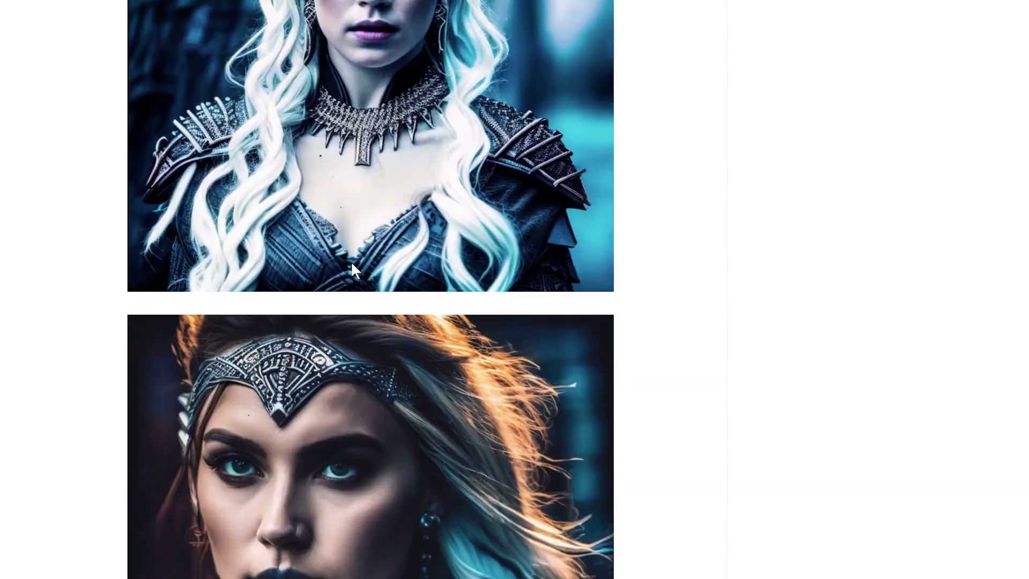
scroll(354, 265, down, 6)
scroll(356, 267, down, 10)
scroll(357, 267, down, 10)
scroll(358, 268, down, 8)
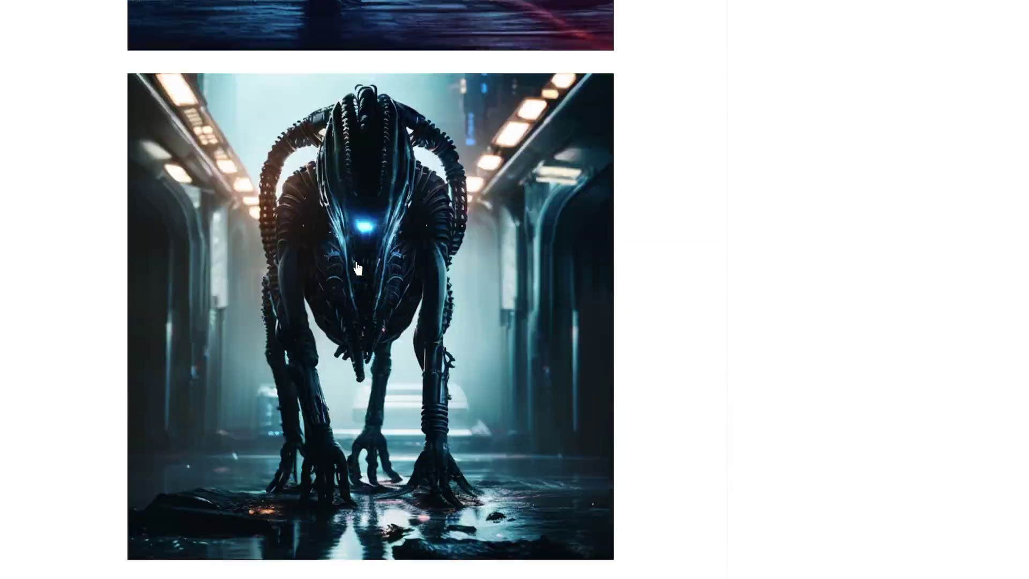
scroll(357, 267, up, 8)
scroll(354, 266, up, 20)
scroll(351, 263, up, 15)
scroll(351, 262, up, 15)
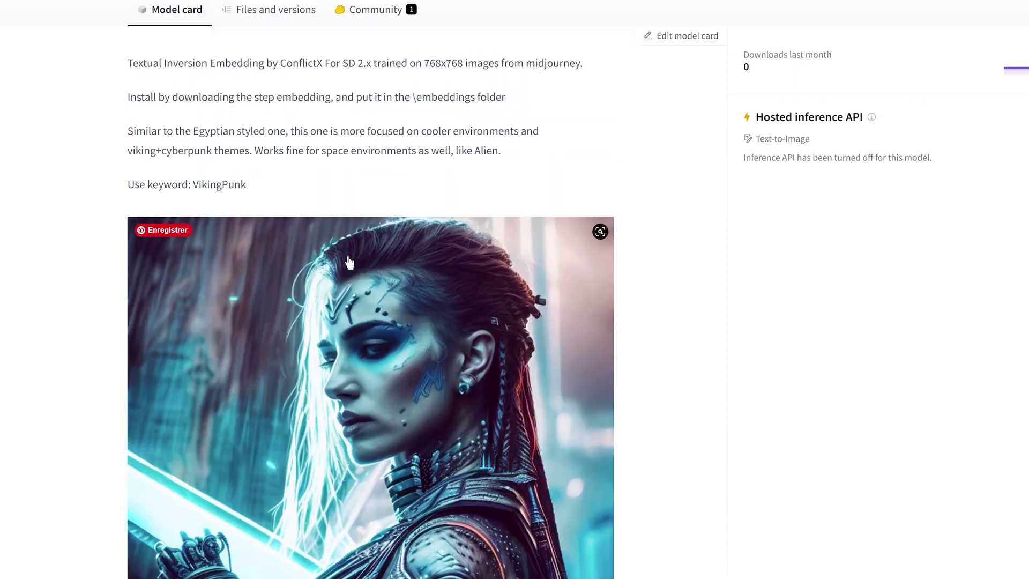
scroll(337, 257, up, 3)
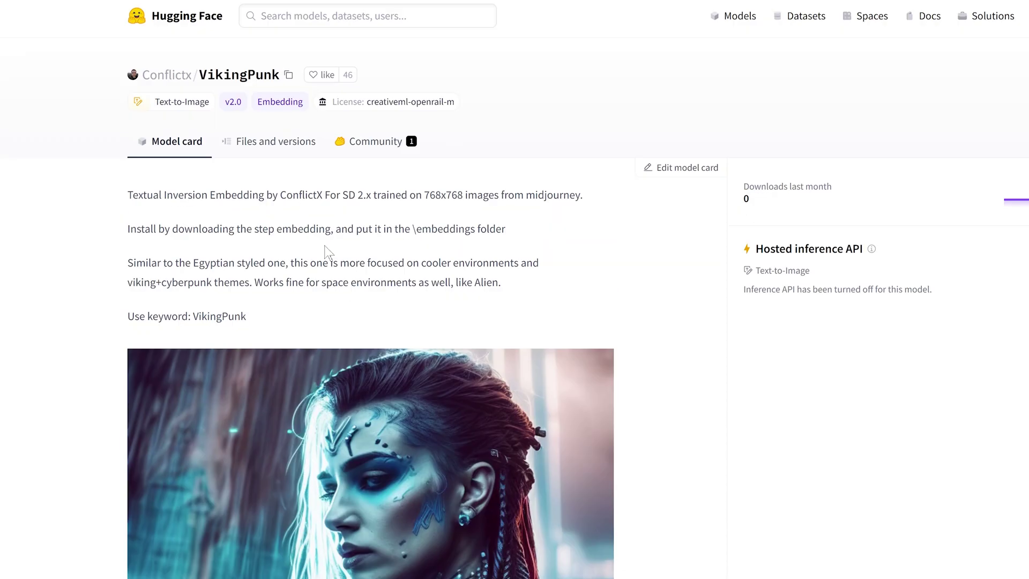
- Download VikingPunk.pt from the repository's Files and versions list
click(266, 151)
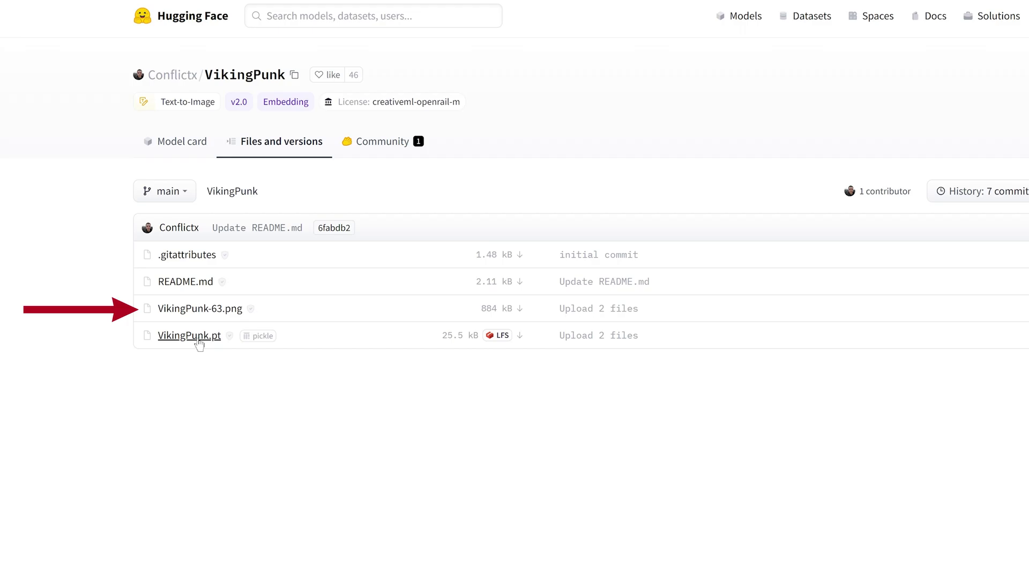
click(199, 338)
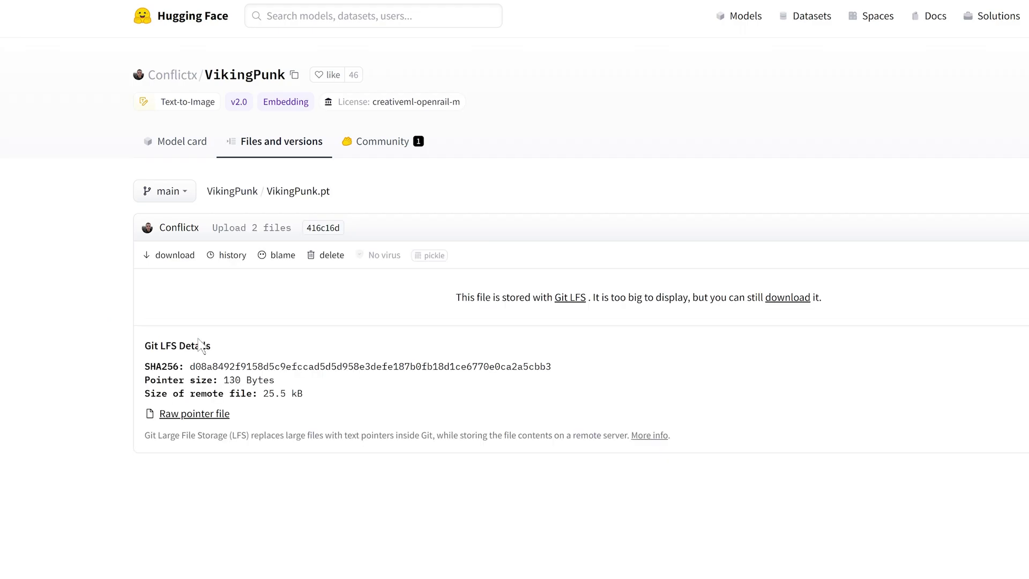
click(174, 256)
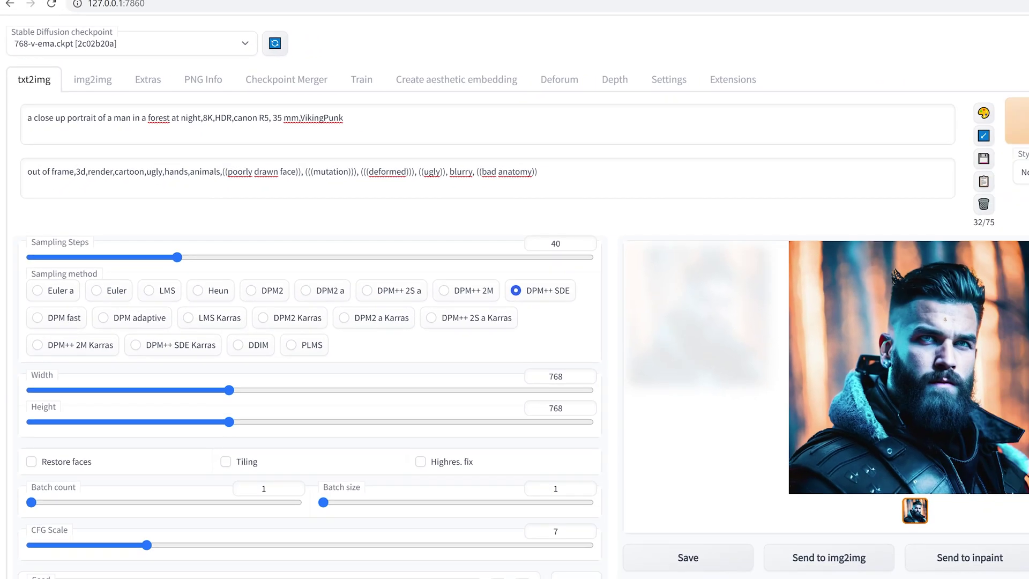
- Highlight the VikingPunk keyword in the prompt box
drag(344, 118, 300, 117)
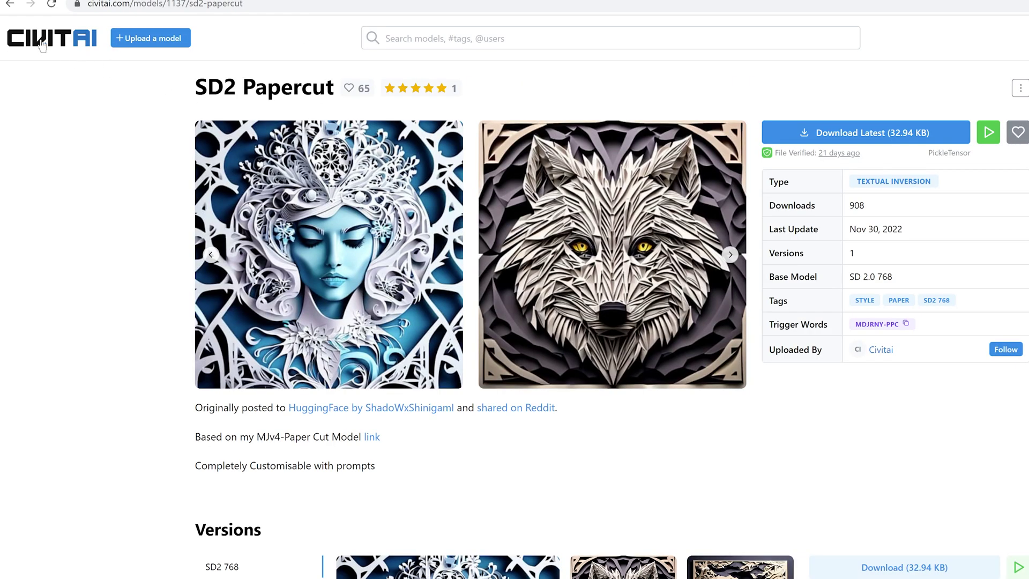
- Filter Civitai models by base model, trying SD 2.0 and SD 2.1, then SD 2.0 768
click(36, 47)
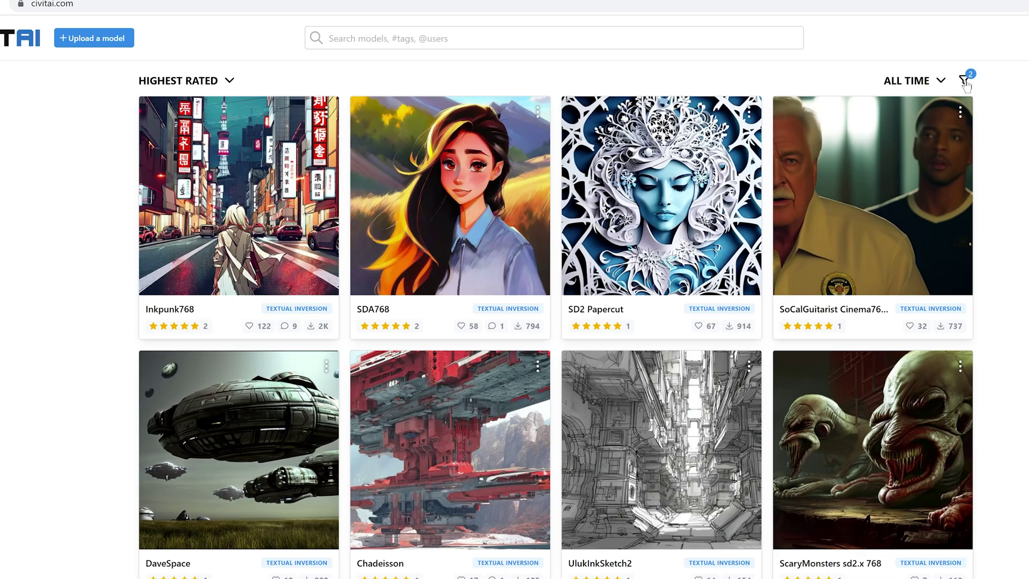
click(963, 82)
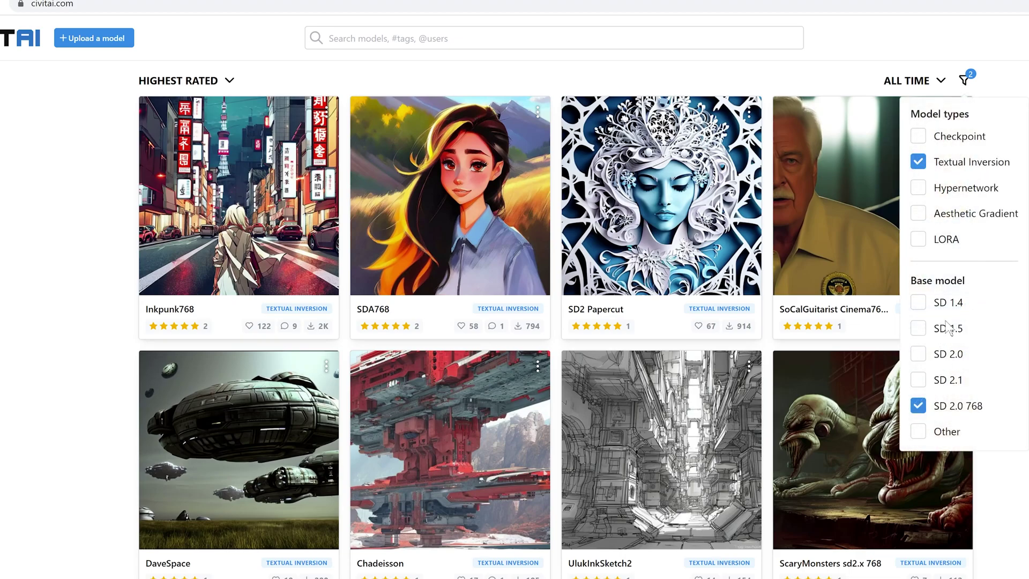
click(944, 356)
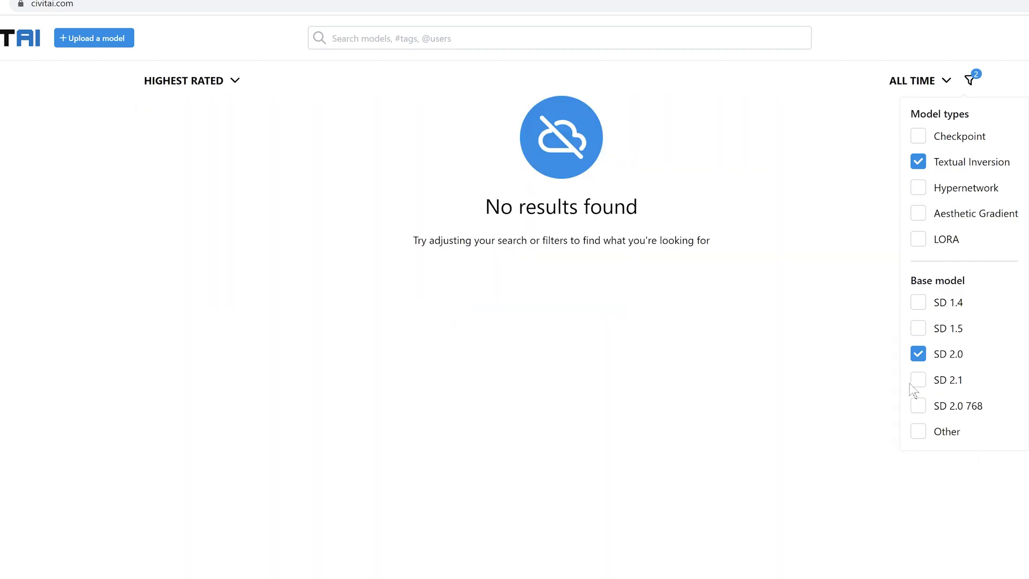
click(918, 381)
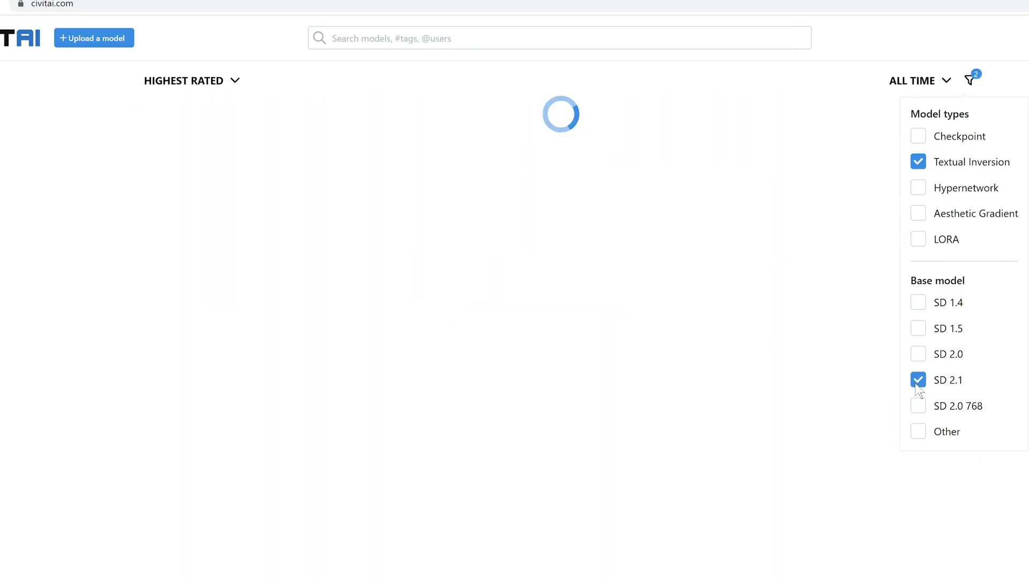
click(919, 380)
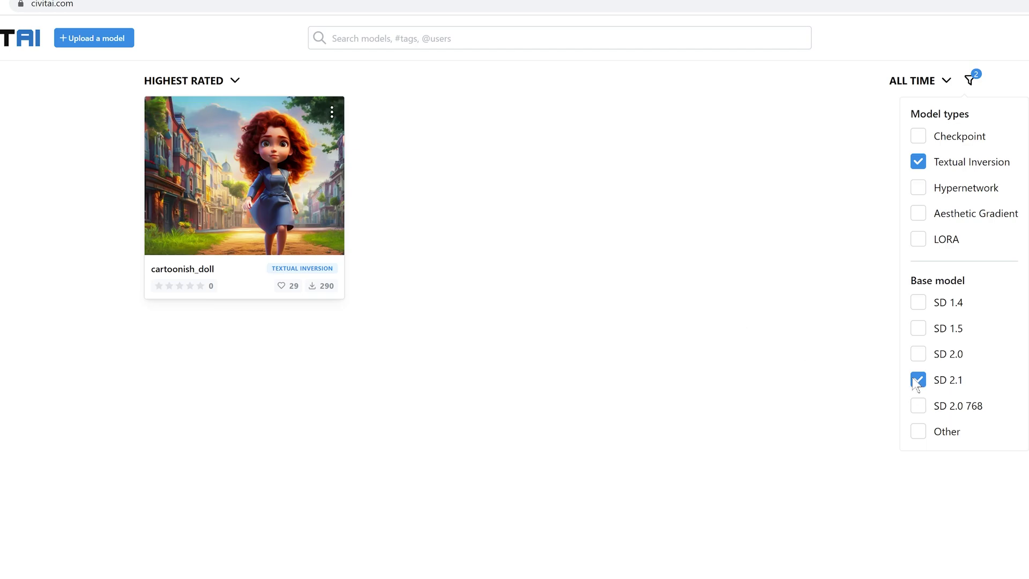
click(919, 406)
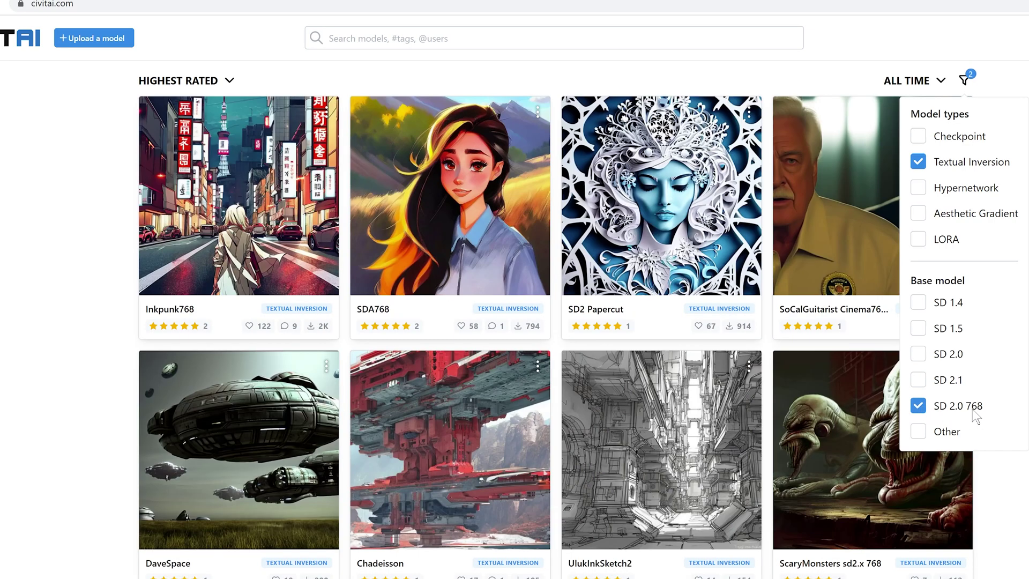
- Add SD 1.5 to the base model filter and open the SD2 Papercut card
scroll(666, 340, down, 4)
scroll(669, 338, down, 9)
scroll(668, 338, down, 5)
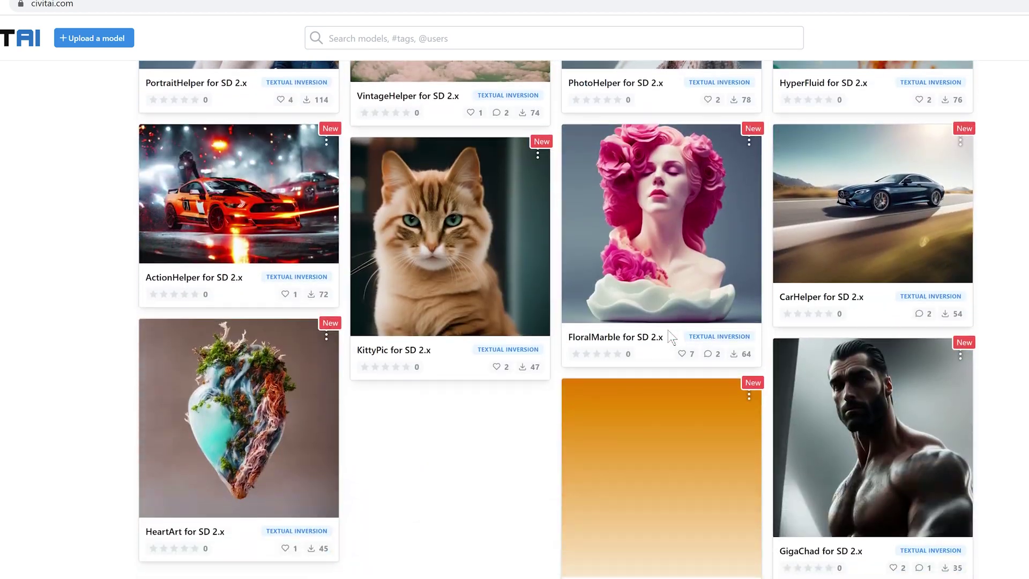
scroll(668, 329, up, 10)
scroll(667, 327, up, 6)
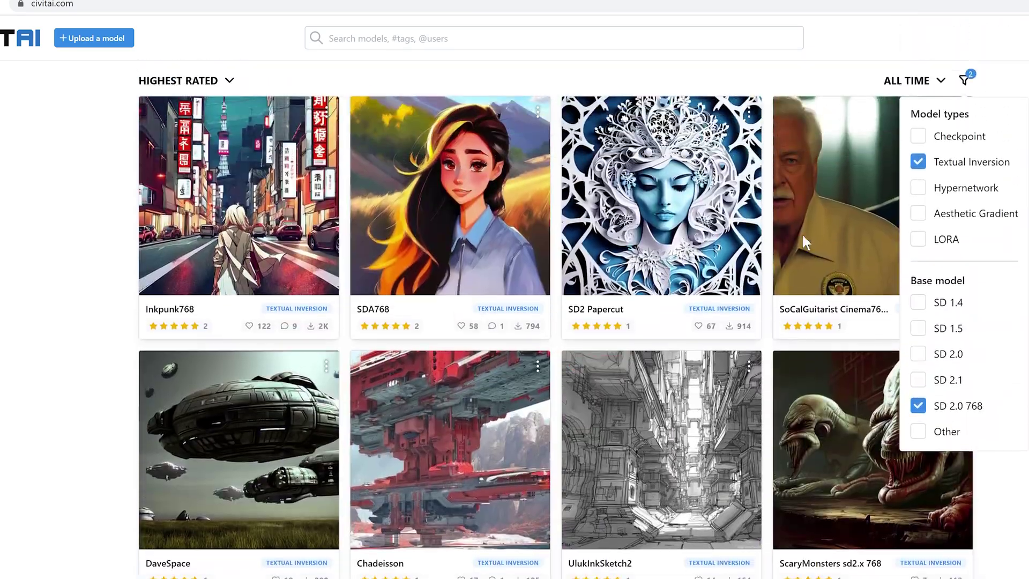
click(919, 328)
click(641, 251)
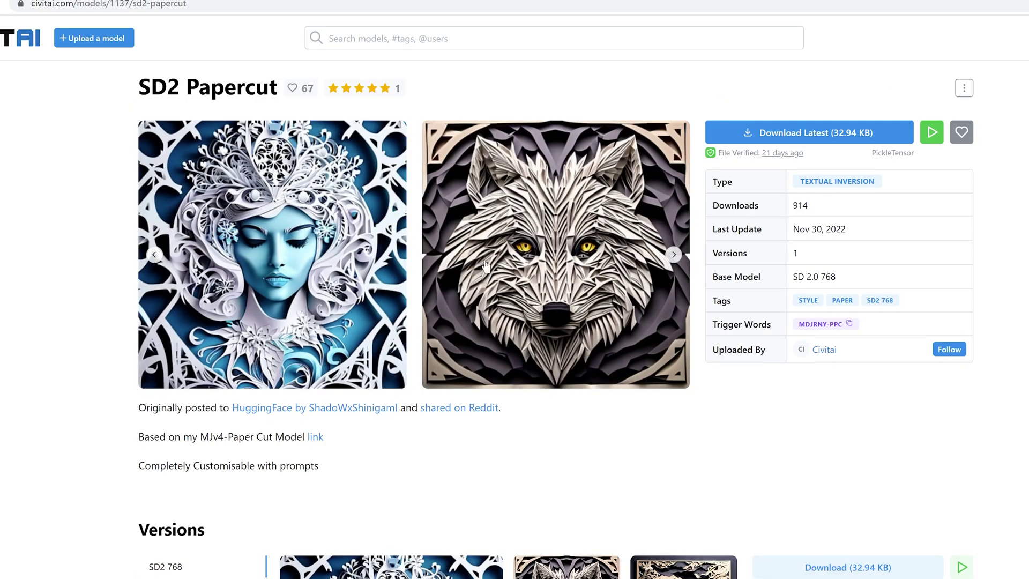
- Download the SD2 Papercut embedding and replace VikingPunk in the prompt with MDJRNY-PPC
click(783, 139)
click(850, 324)
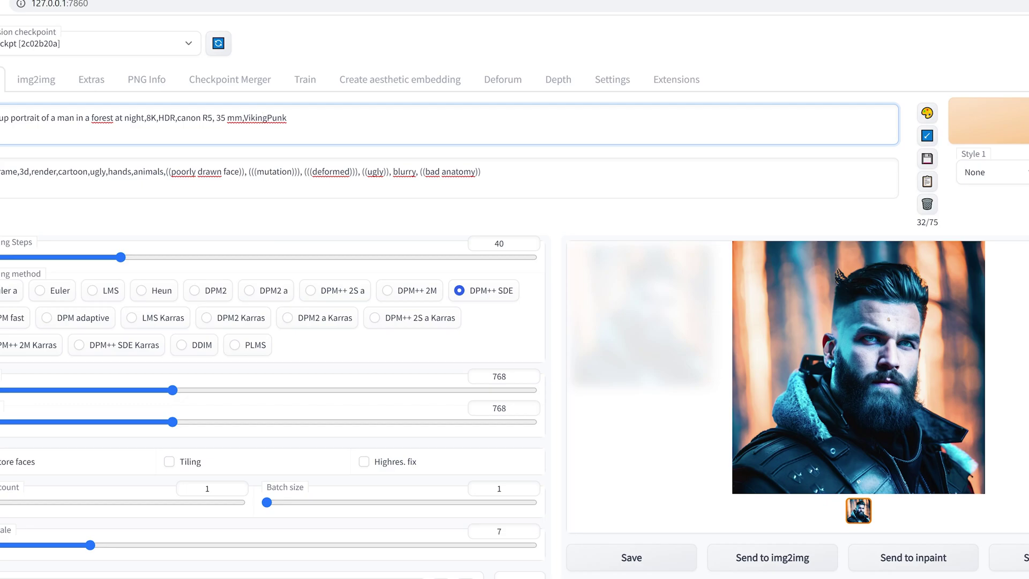
double_click(265, 118)
key(ctrl+v)
- Generate the paper-cut style bearded portrait from the updated prompt
click(989, 120)
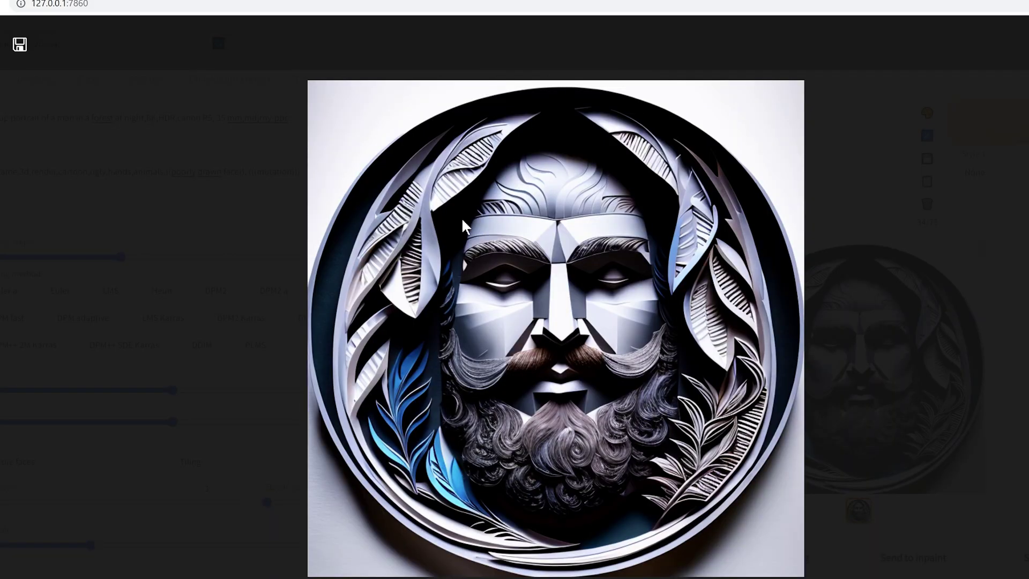
key(Escape)
click(289, 118)
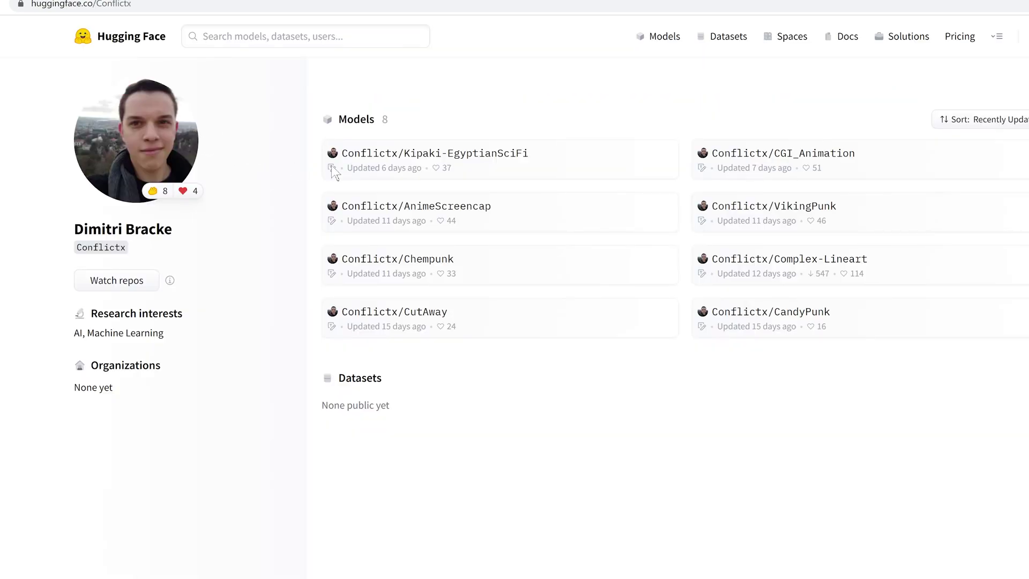
- Read the Conflictx/CGI_Animation model card, copy its name and paste it after mdjrny-ppc in the prompt
click(768, 153)
scroll(515, 275, down, 10)
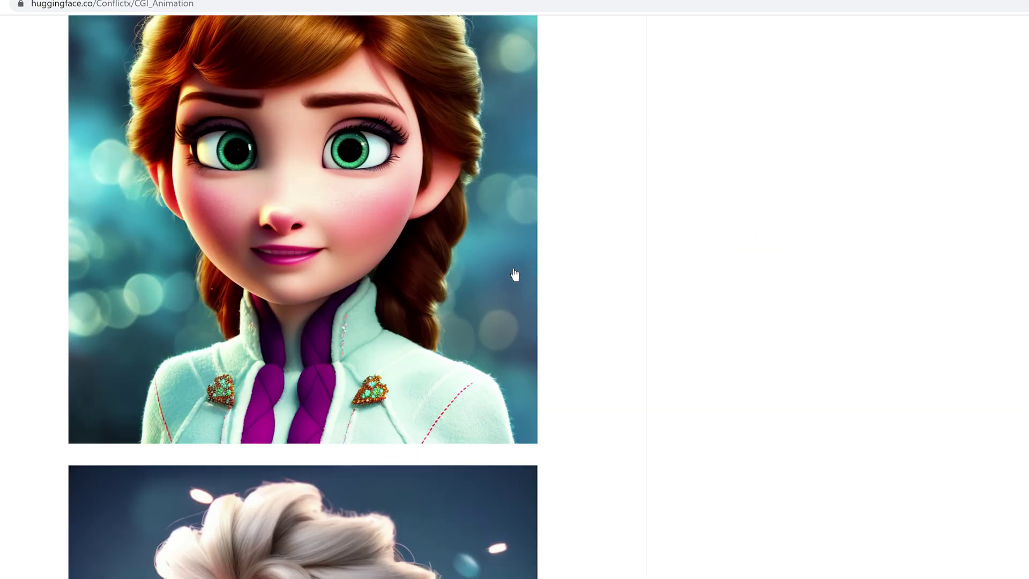
scroll(515, 274, down, 3)
scroll(515, 273, down, 10)
scroll(515, 273, down, 6)
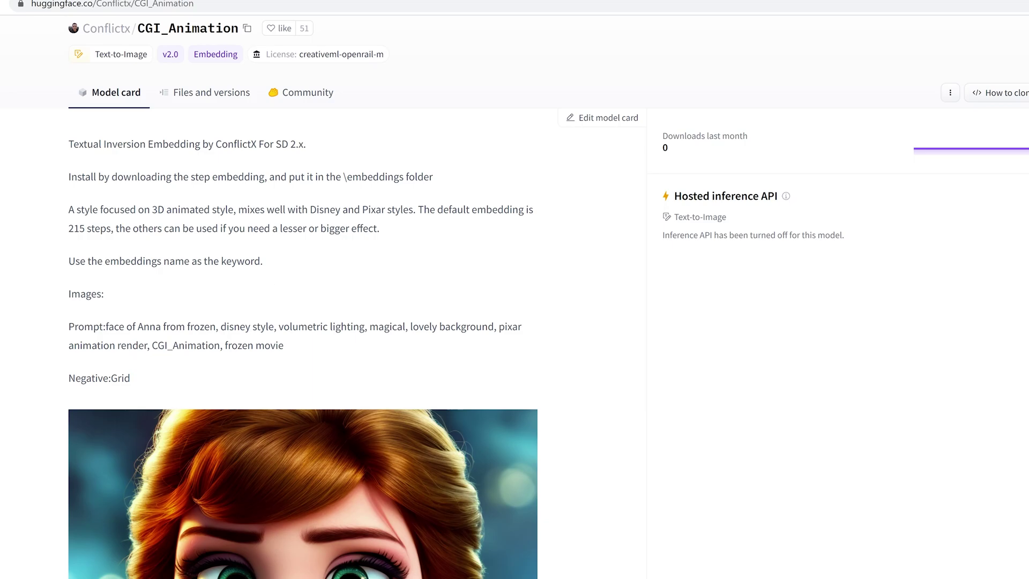
drag(191, 261, 105, 261)
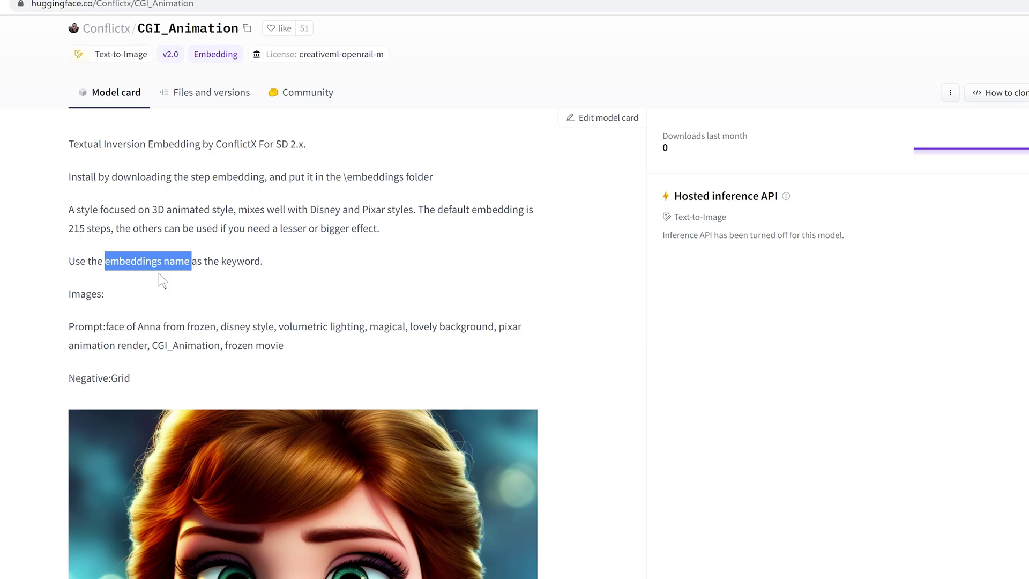
scroll(161, 278, up, 1)
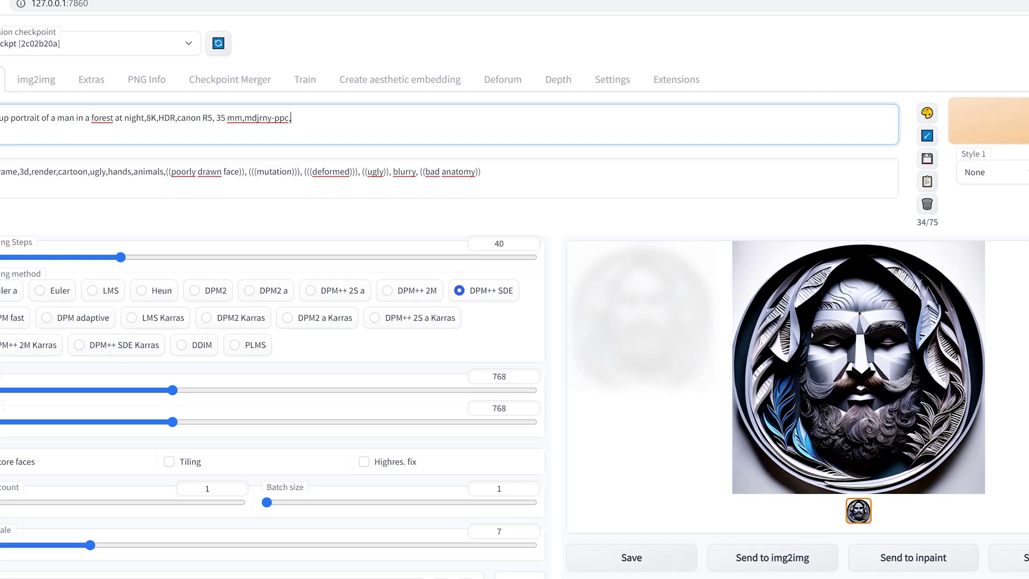
key(ctrl+v)
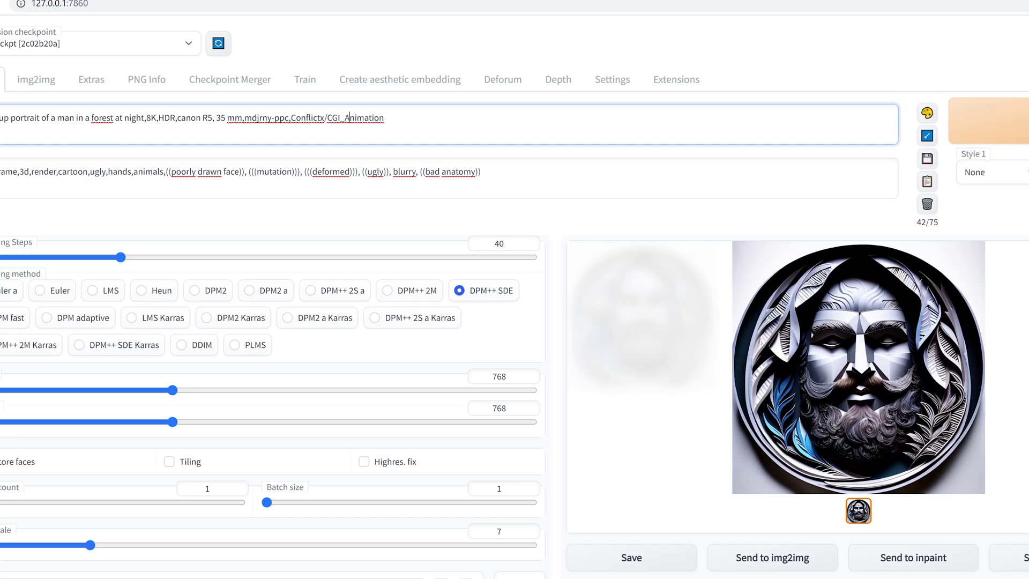
- Trim the embedding to CGI_Animation, generate the portrait and view it enlarged
key(BackSpace)
key(BackSpace)
key(BackSpace)
key(BackSpace)
key(BackSpace)
key(BackSpace)
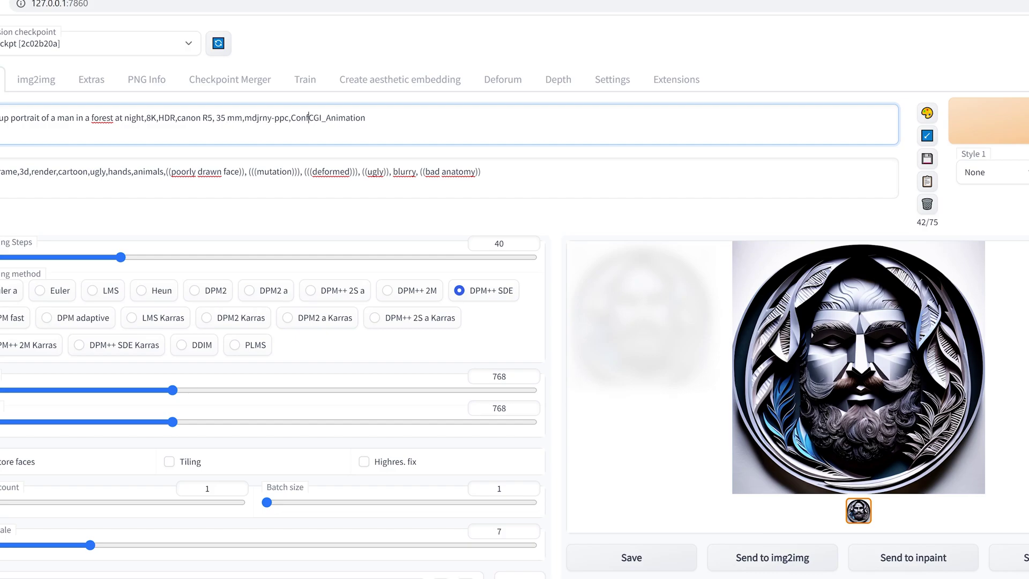
key(BackSpace)
key(BackSpace)
key(BackSpace)
key(ctrl+Return)
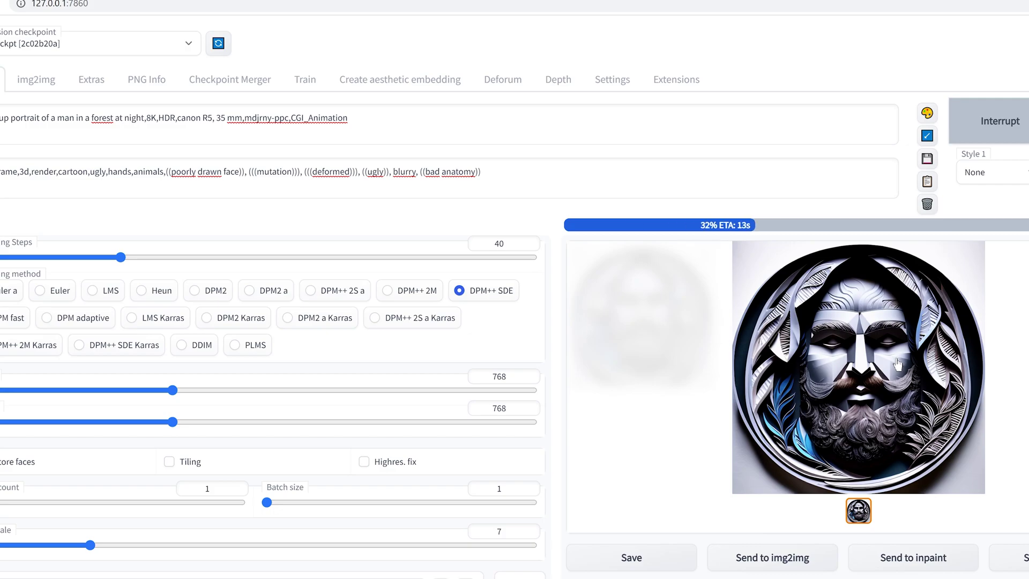
click(897, 364)
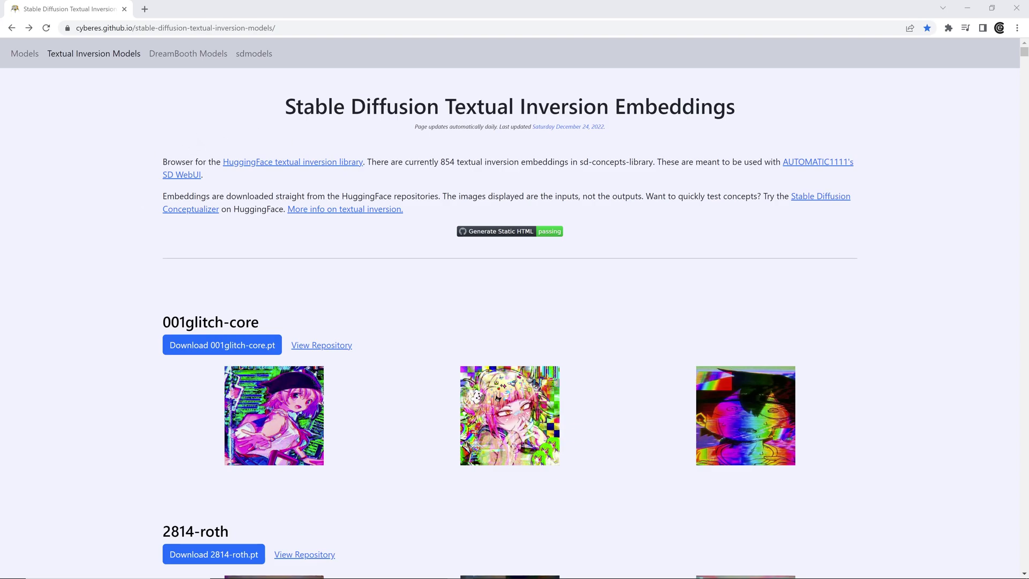
drag(441, 162, 565, 162)
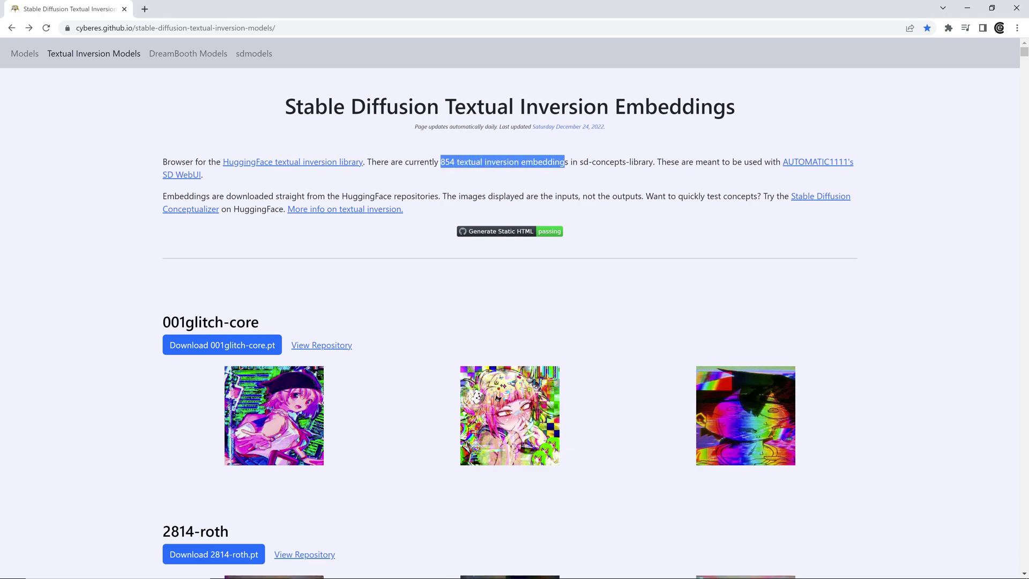
click(292, 215)
scroll(338, 234, down, 1)
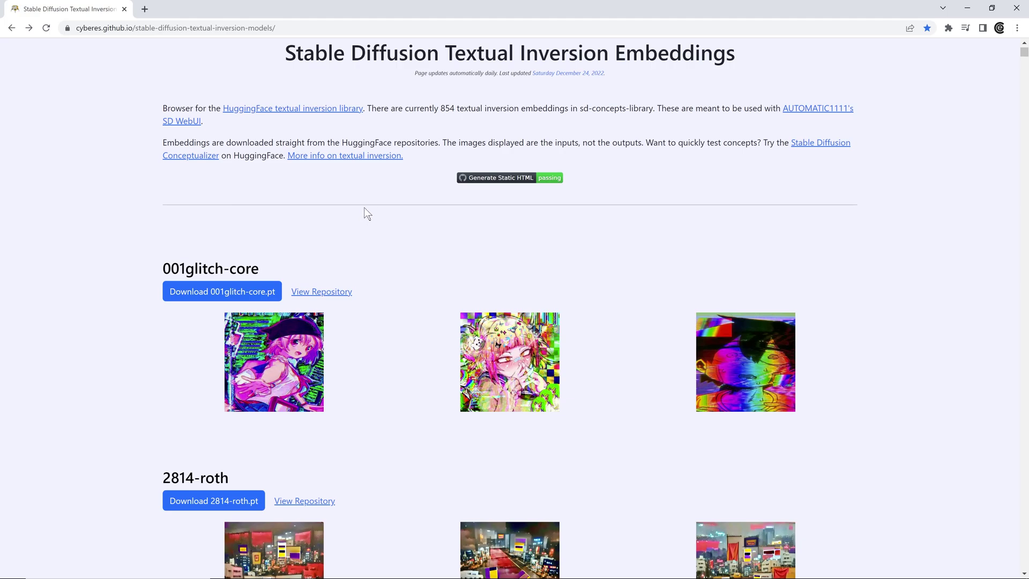
scroll(368, 209, down, 4)
scroll(368, 209, up, 4)
scroll(267, 318, down, 1)
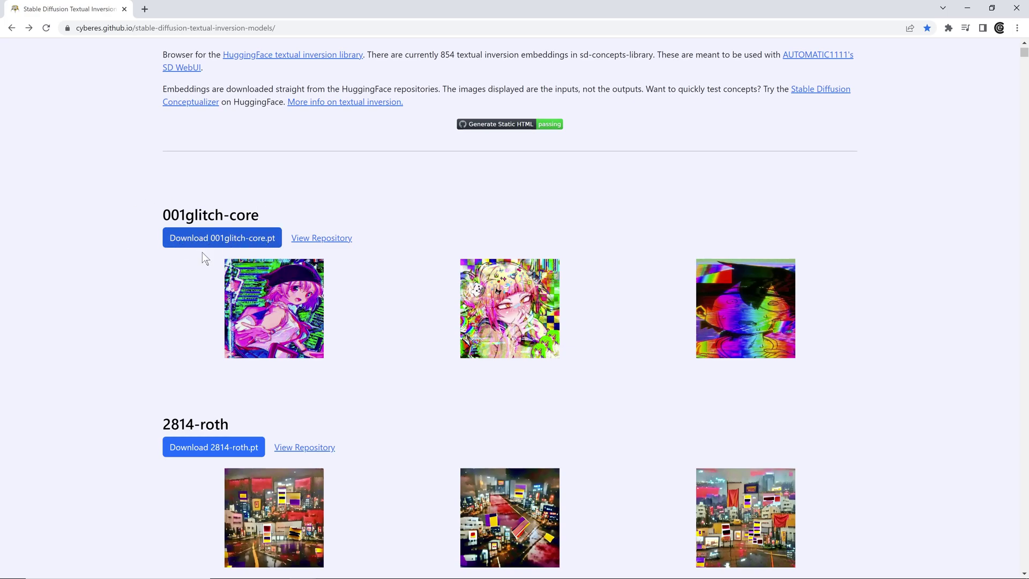
scroll(198, 241, up, 1)
scroll(187, 211, down, 2)
scroll(188, 210, down, 5)
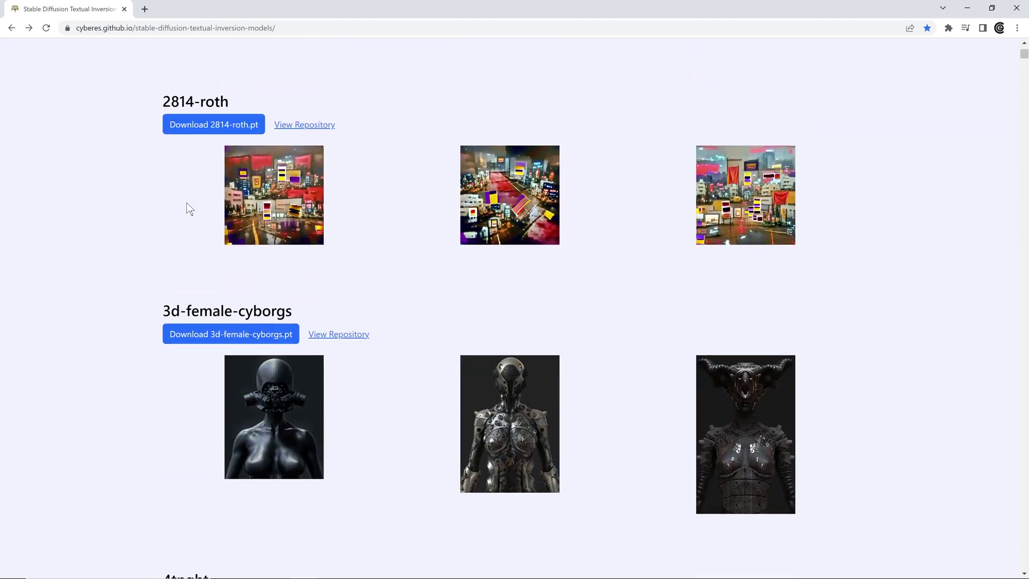
scroll(189, 209, down, 5)
scroll(187, 202, down, 5)
scroll(186, 202, down, 8)
scroll(187, 202, down, 5)
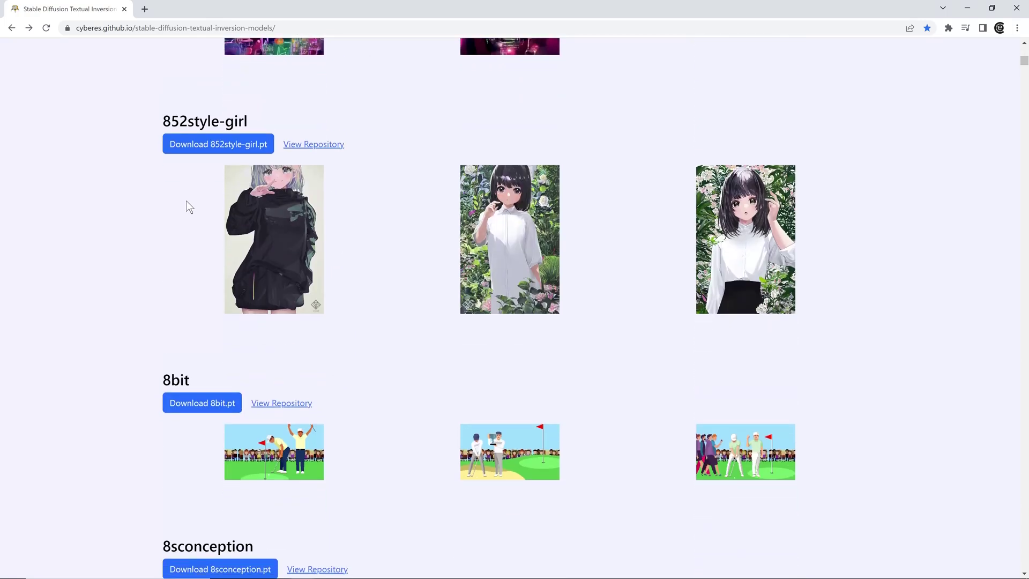
scroll(187, 200, down, 10)
scroll(188, 200, down, 6)
scroll(198, 193, up, 2)
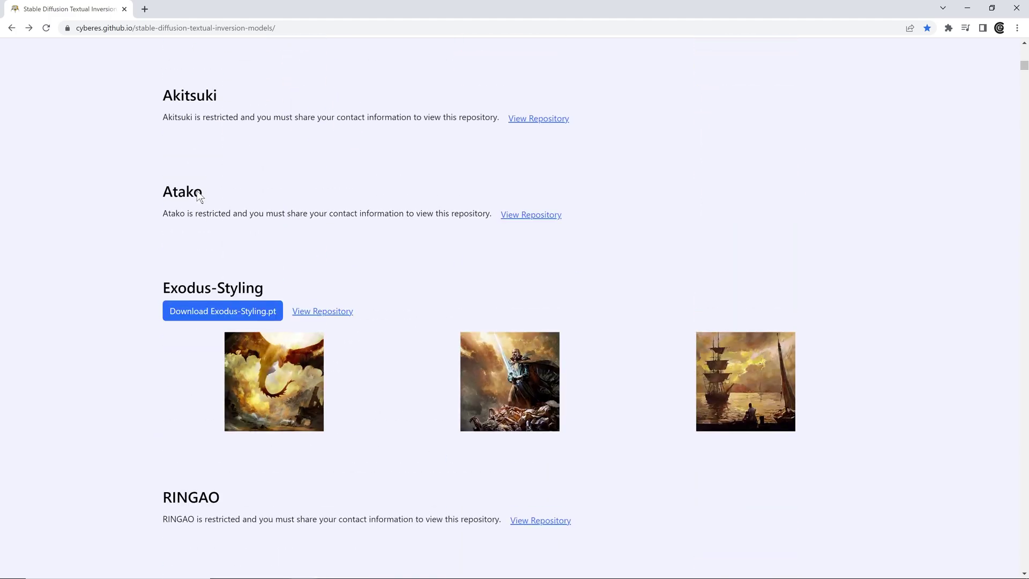
scroll(197, 190, up, 10)
scroll(196, 189, up, 9)
scroll(195, 188, up, 9)
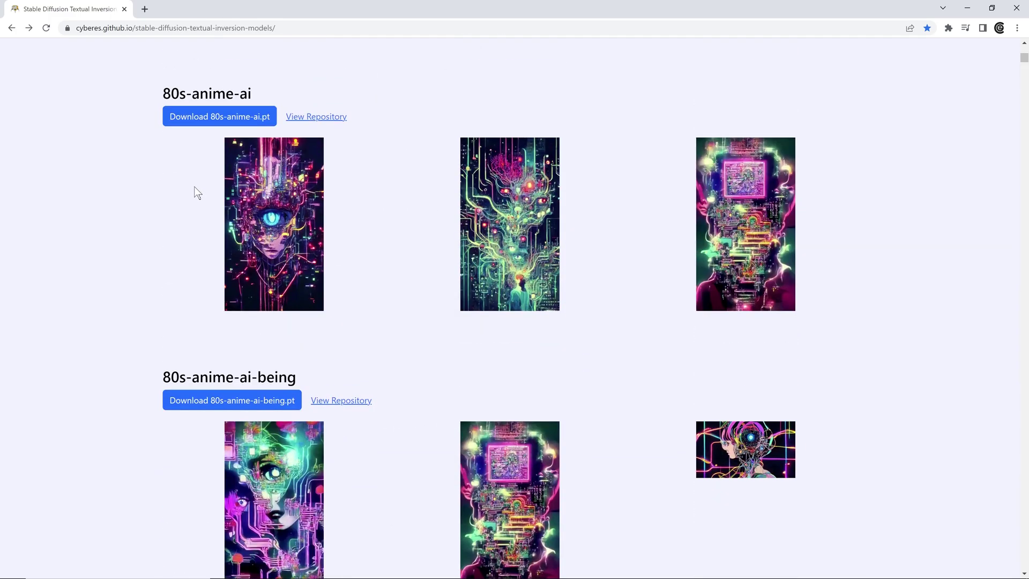
scroll(196, 189, up, 15)
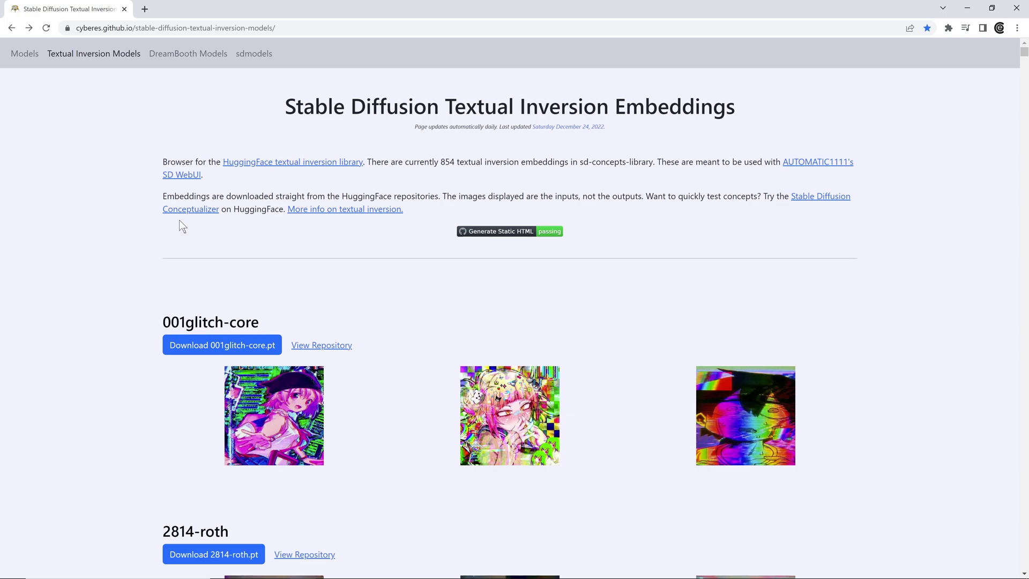
scroll(138, 214, down, 5)
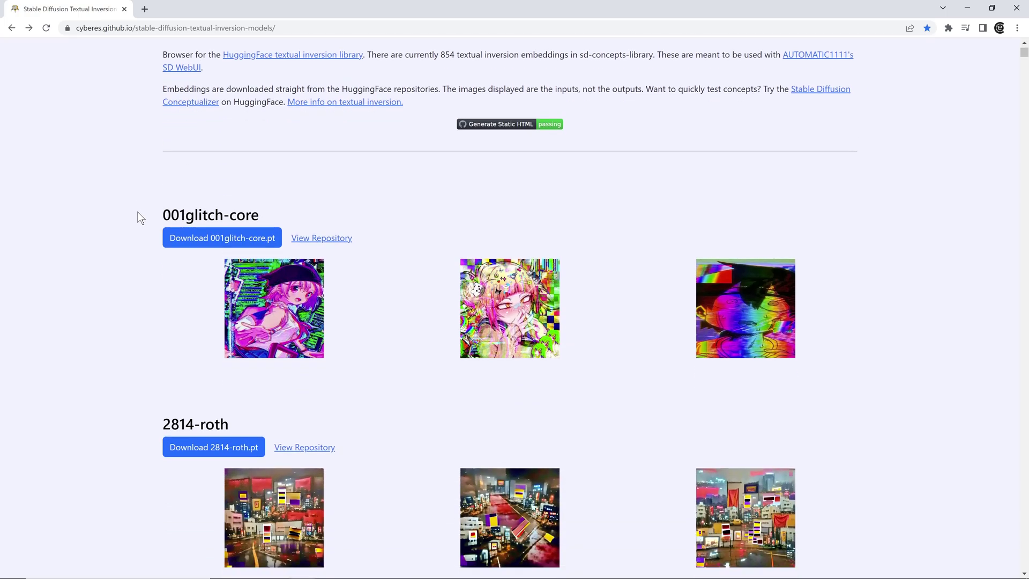
scroll(139, 217, down, 3)
scroll(137, 220, down, 5)
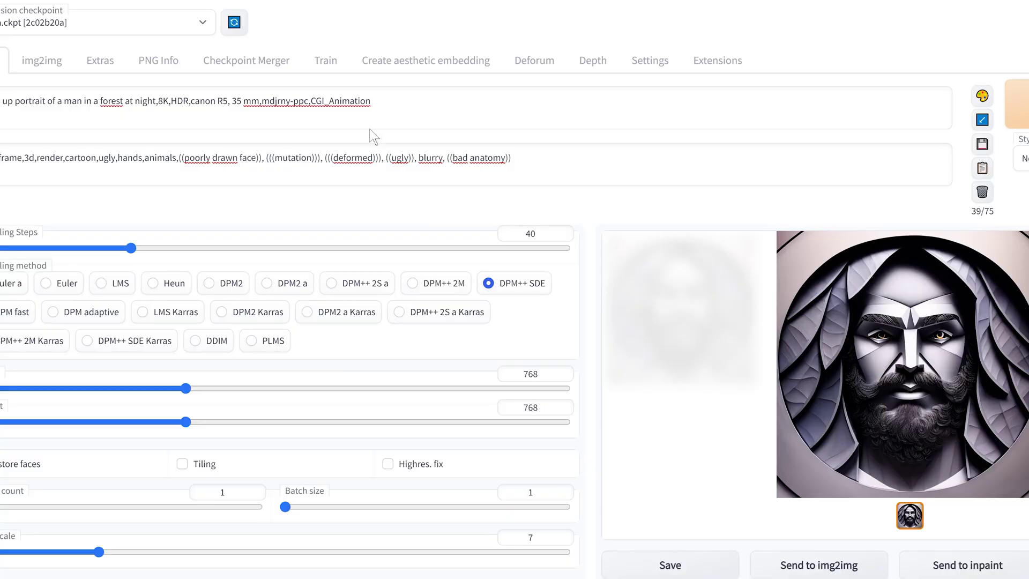
- Delete the two embedding keywords from the end of the prompt
click(339, 100)
drag(262, 101, 371, 101)
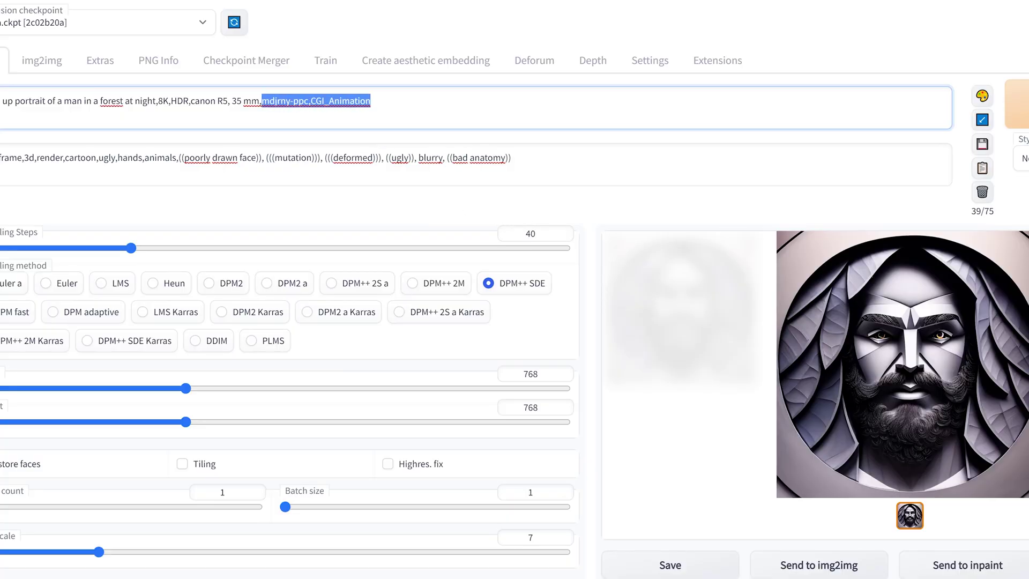
key(BackSpace)
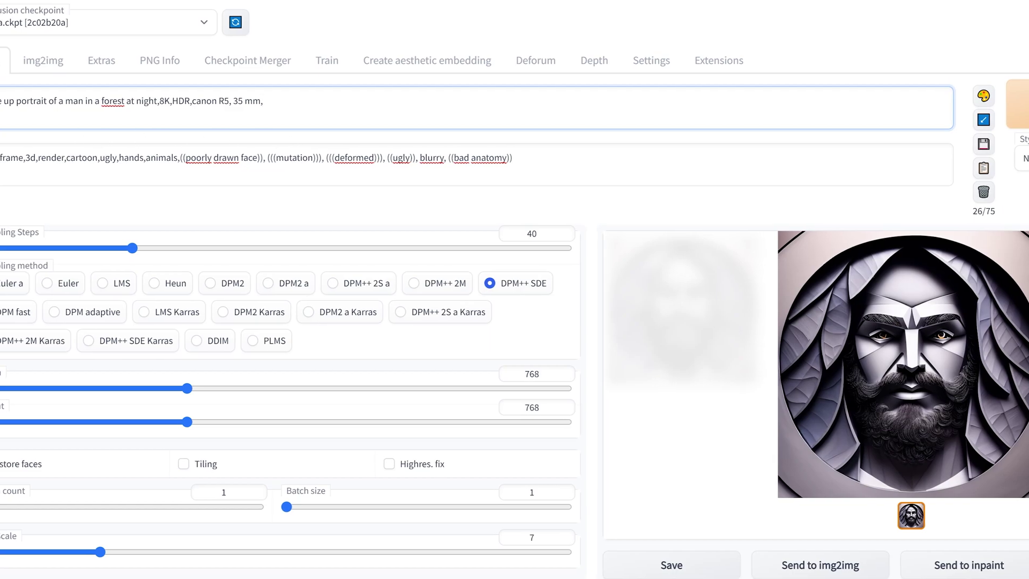
- Replace 'close up portrait of a man' with 'cat walking' and remove ' at night' from the prompt
mouse_move(7, 100)
mouse_down()
mouse_move(82, 100)
mouse_move(37, 101)
mouse_up()
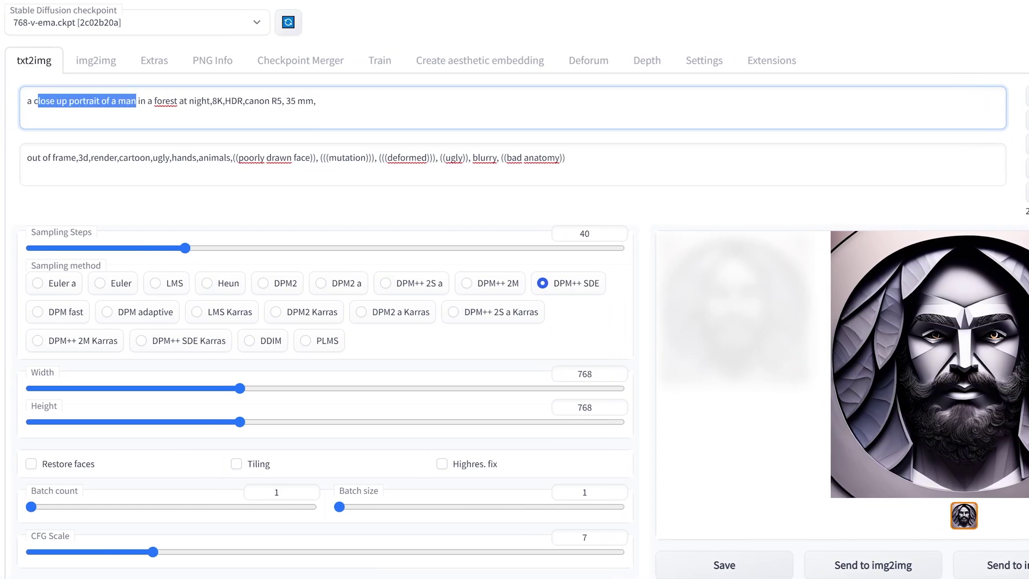
text(cat walk)
text(g)
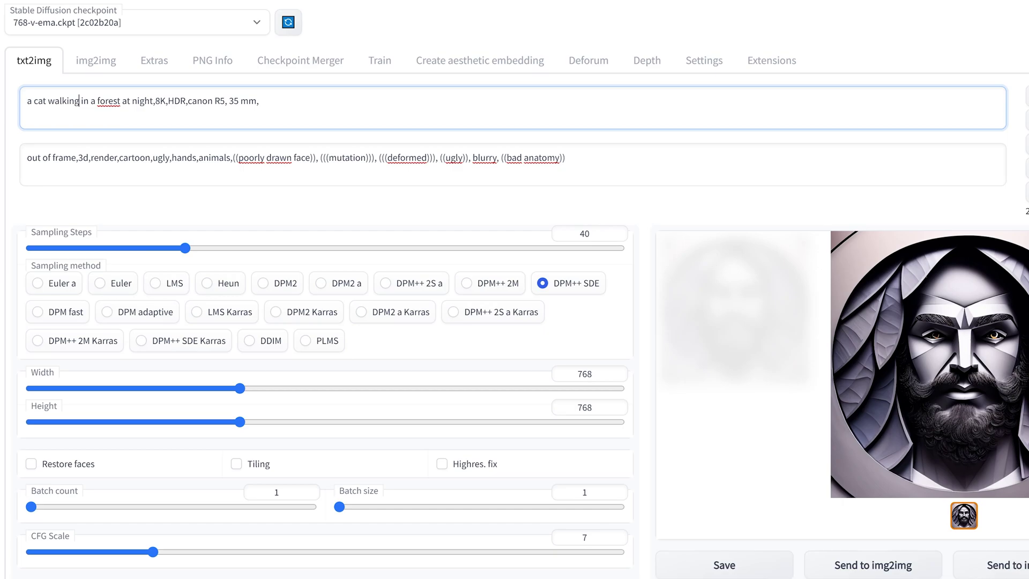
click(140, 100)
key(BackSpace)
key(BackSpace)
key(BackSpace)
key(BackSpace)
key(BackSpace)
key(BackSpace)
key(BackSpace)
key(BackSpace)
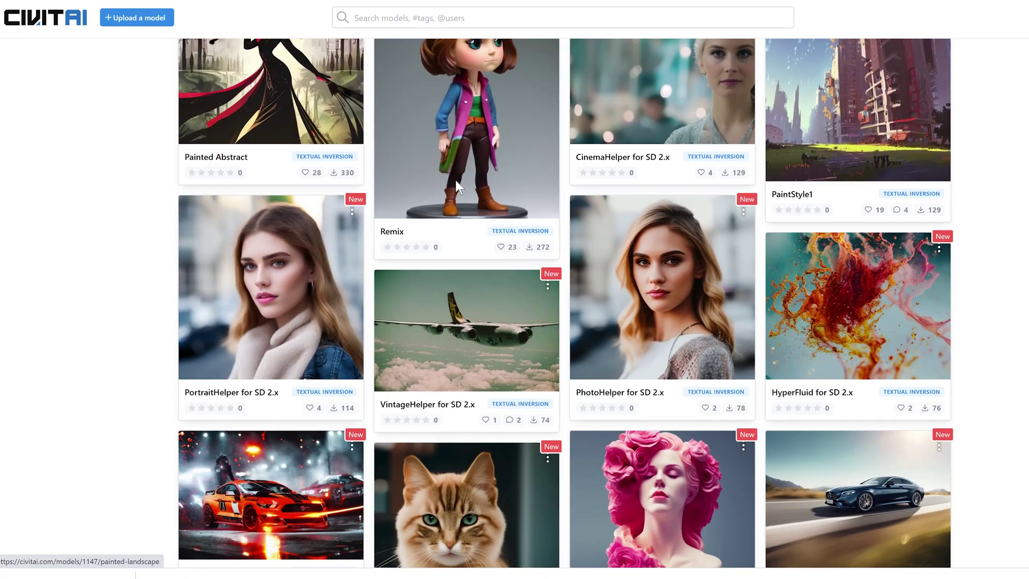
scroll(456, 179, down, 5)
- Open the KittyPic for SD 2.x model page and copy the KITTYPIC trigger word
click(475, 297)
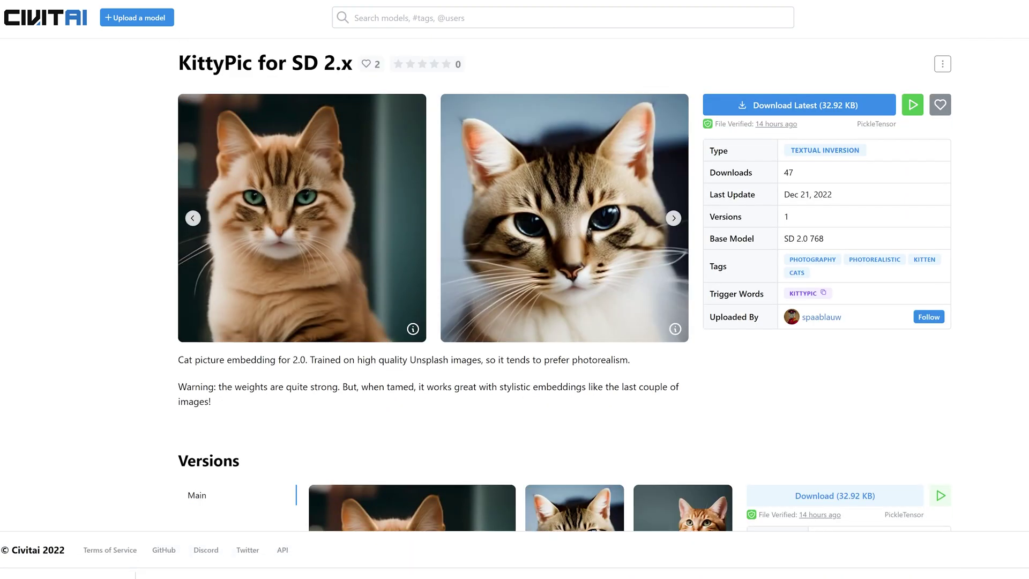
click(824, 294)
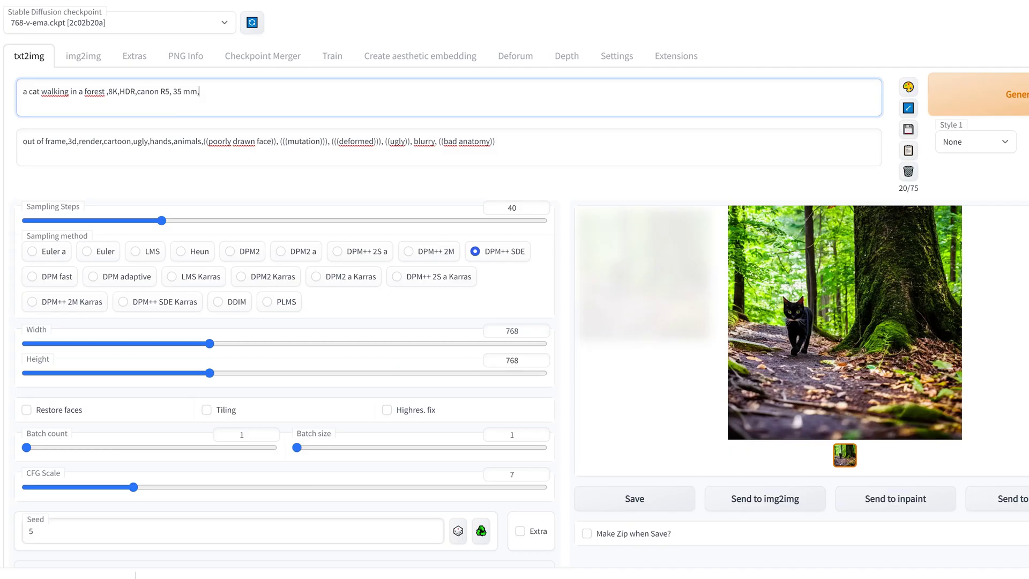
- Append KittyPic to the prompt and generate the forest cat twice
text(KittyPic)
click(1002, 104)
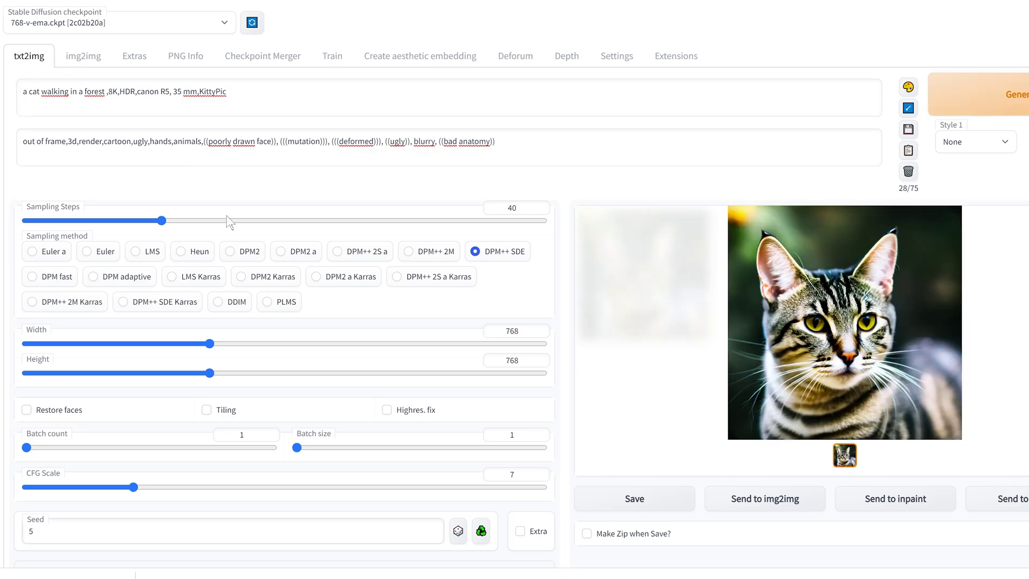
click(761, 241)
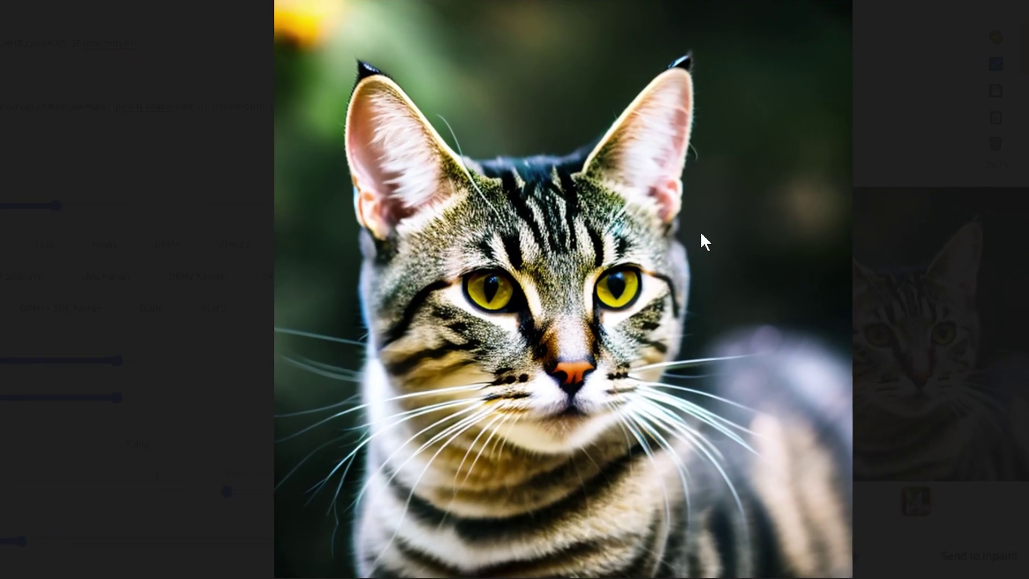
click(700, 232)
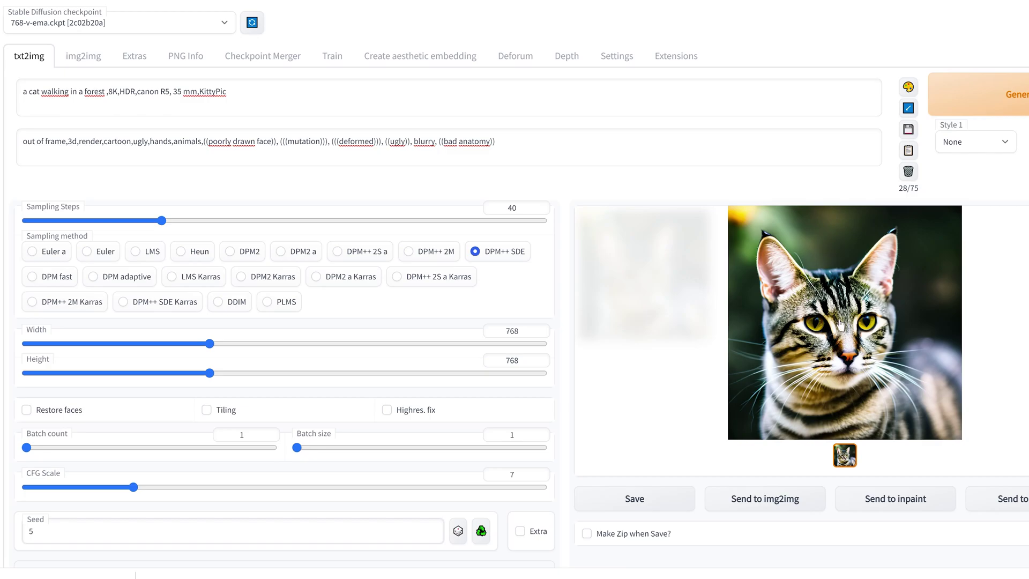
key(ctrl+Return)
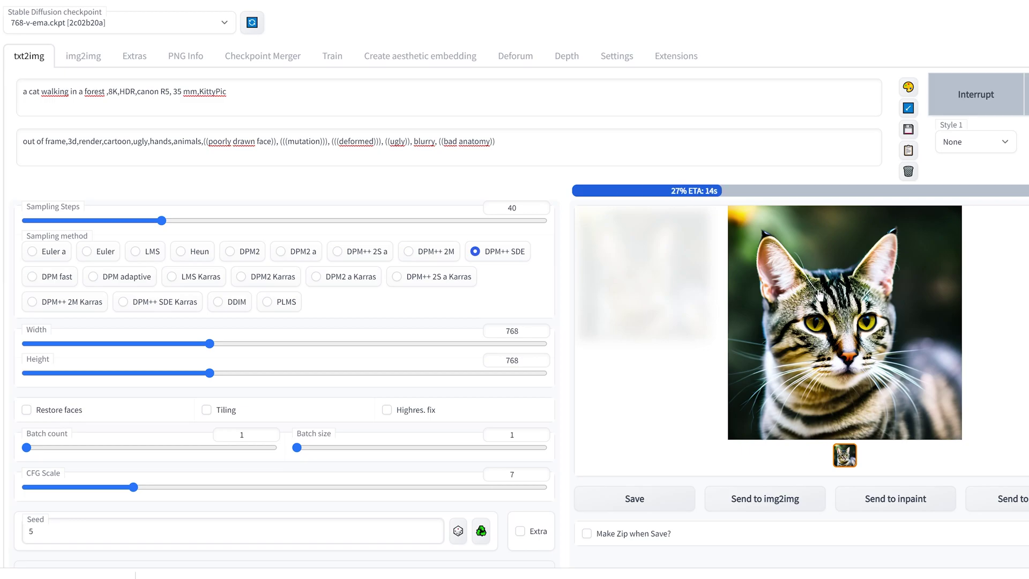
- Add 'close up' to the negative prompt and regenerate
click(327, 108)
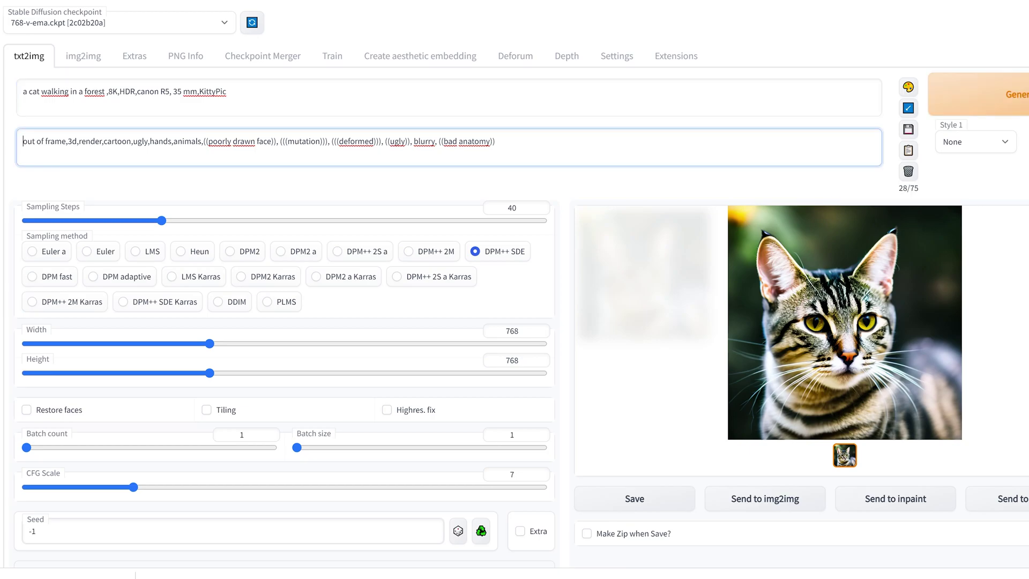
text(close )
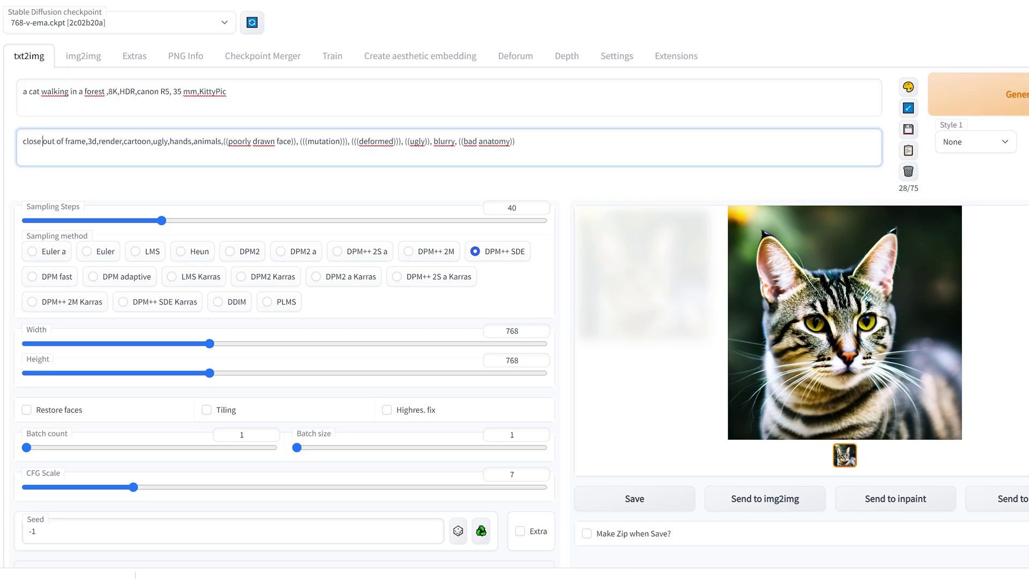
text(up,)
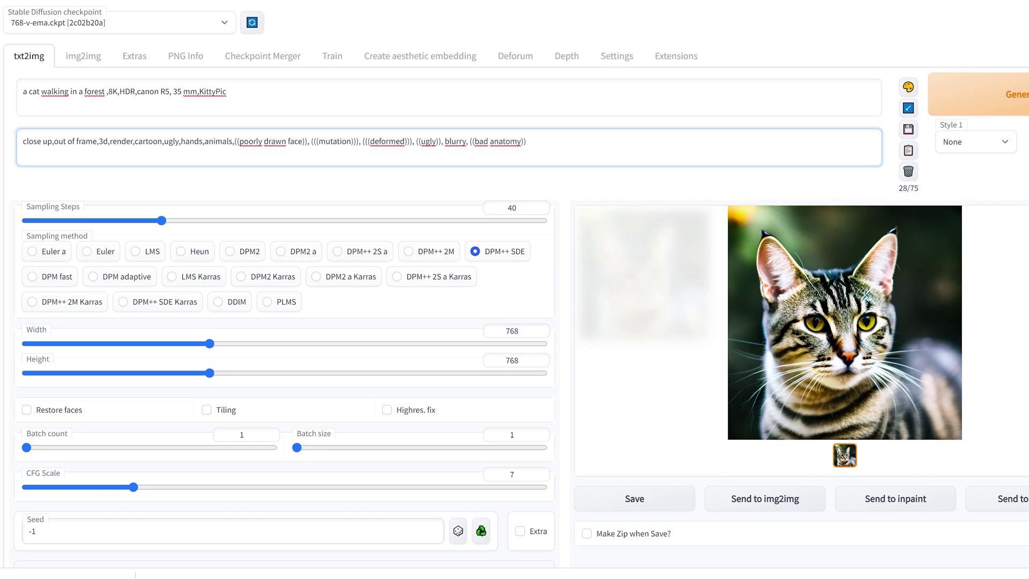
click(965, 95)
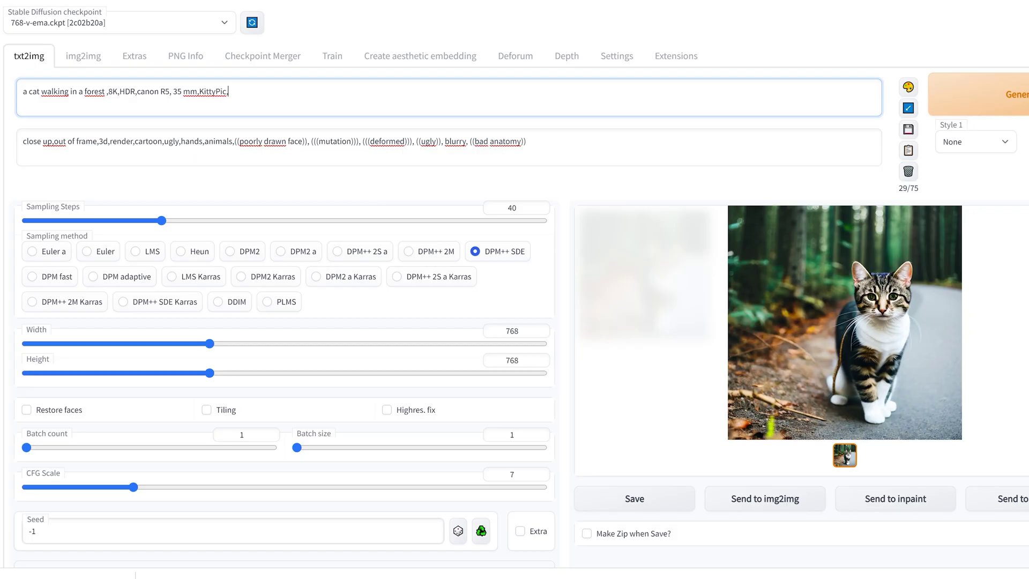
- Append CandyPunk to the prompt and generate again
text(CandyPunk,)
key(BackSpace)
click(960, 103)
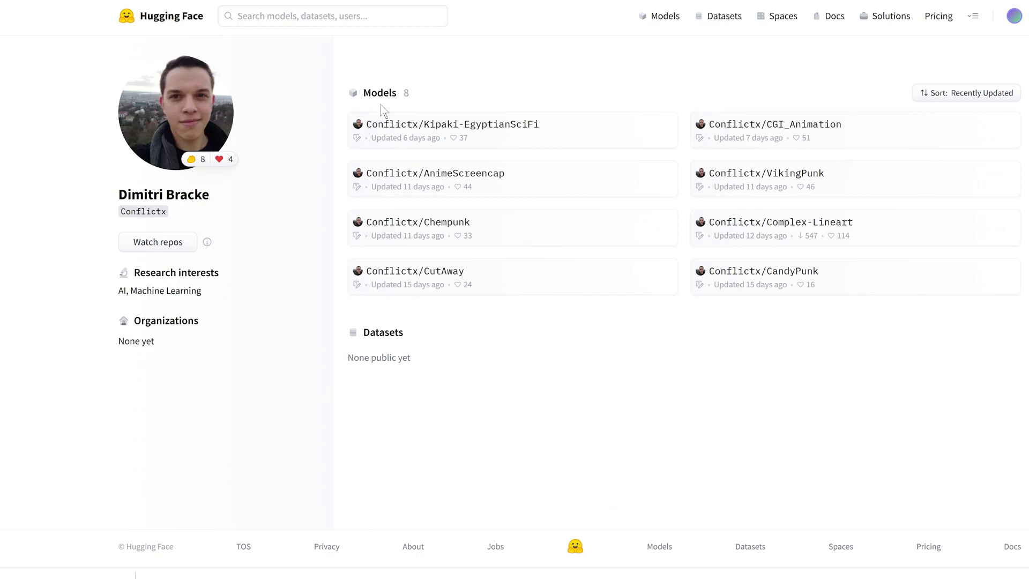
- Browse the CandyPunk model page's example images, then enlarge the purple cat result
click(751, 278)
scroll(524, 218, down, 5)
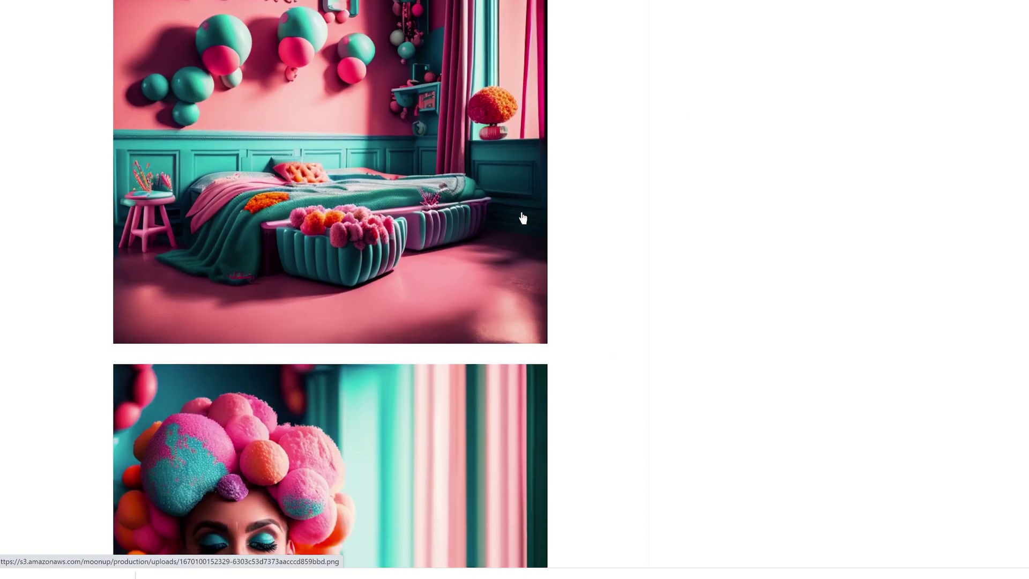
scroll(523, 218, down, 5)
scroll(523, 218, down, 3)
scroll(524, 216, down, 4)
scroll(329, 102, up, 10)
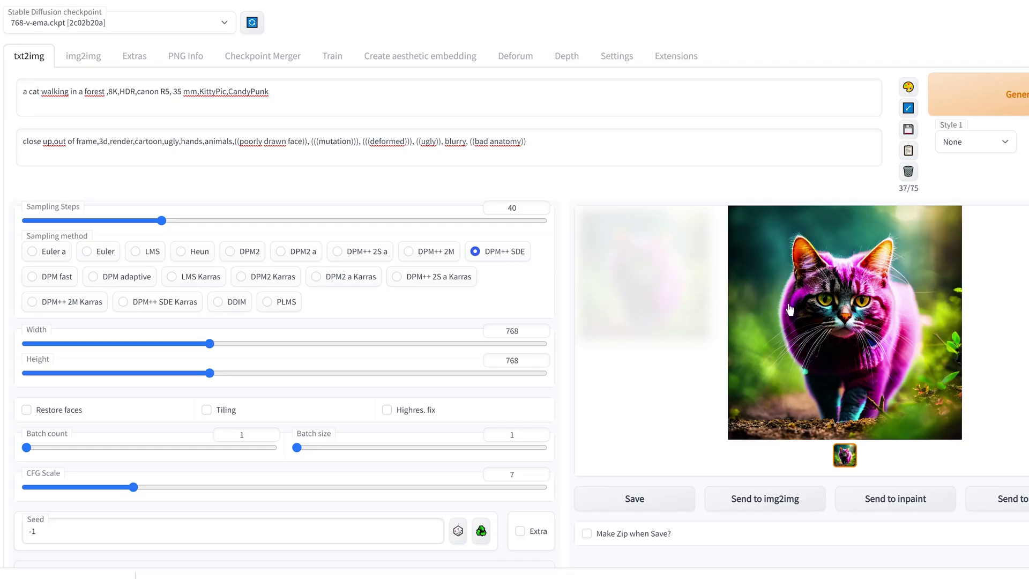
click(881, 320)
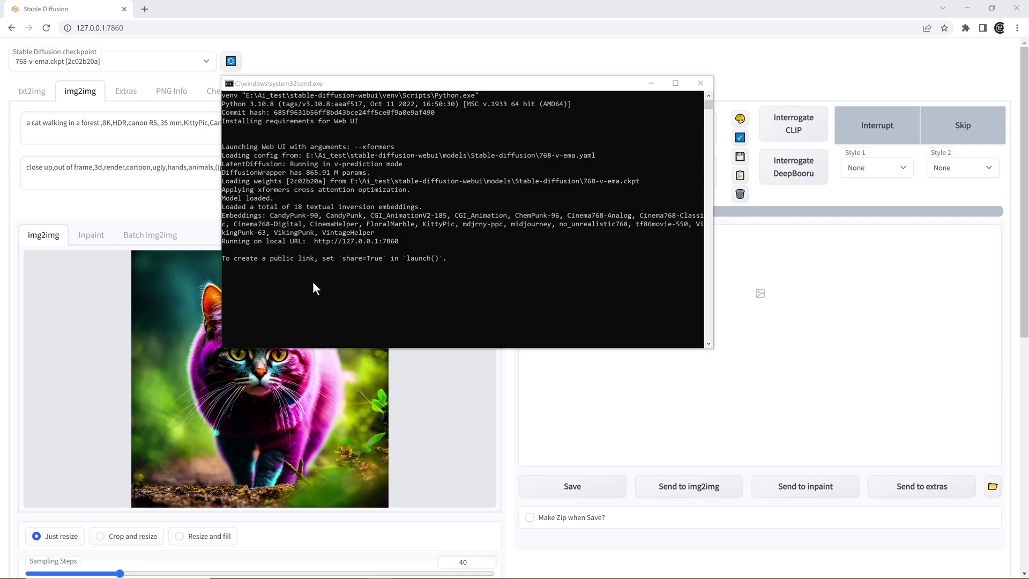
- Reposition the console and highlight FloralMarble in the list of 18 loaded embeddings
drag(328, 87, 336, 106)
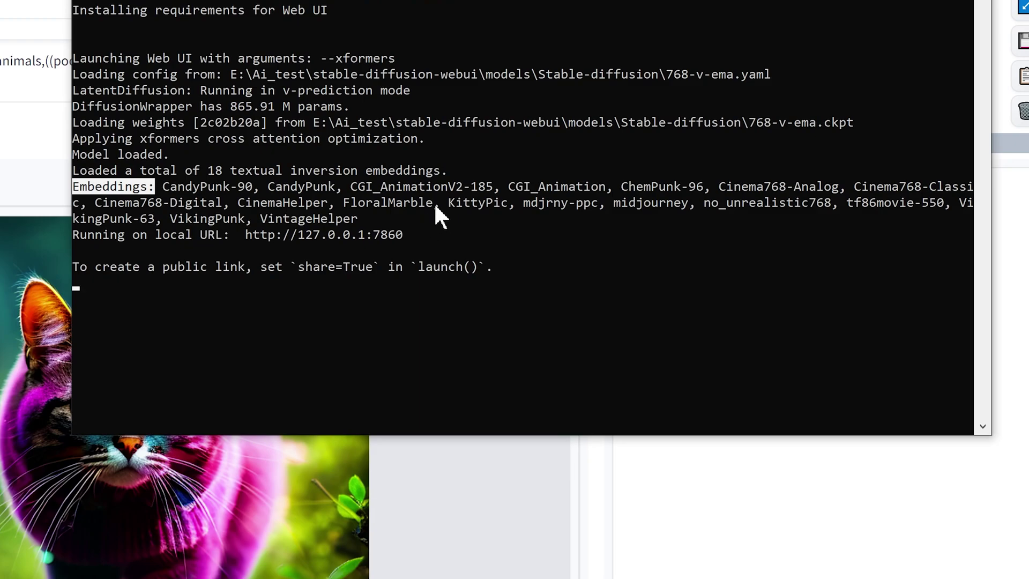
drag(439, 204, 393, 202)
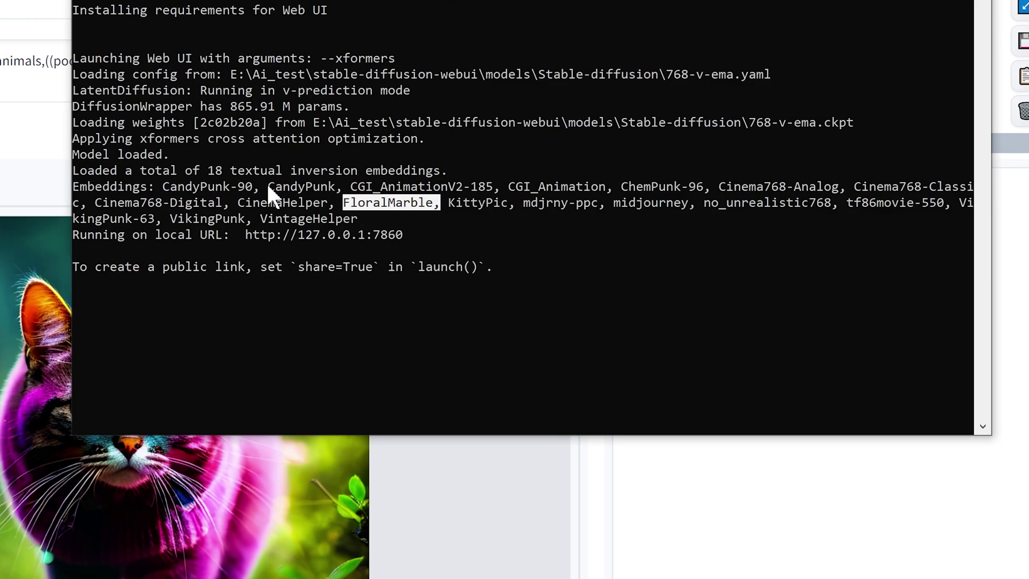
click(309, 188)
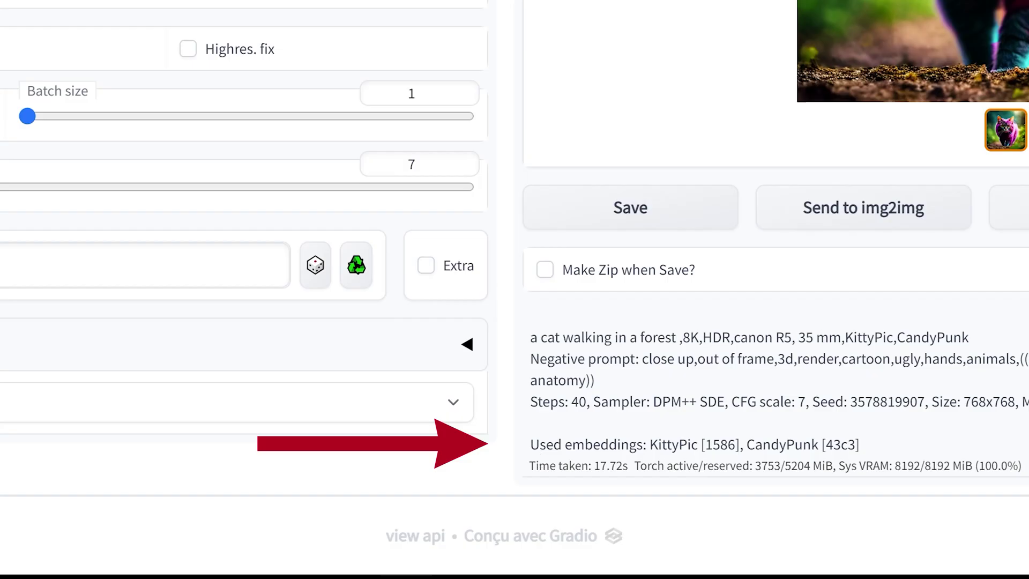
drag(523, 514, 576, 514)
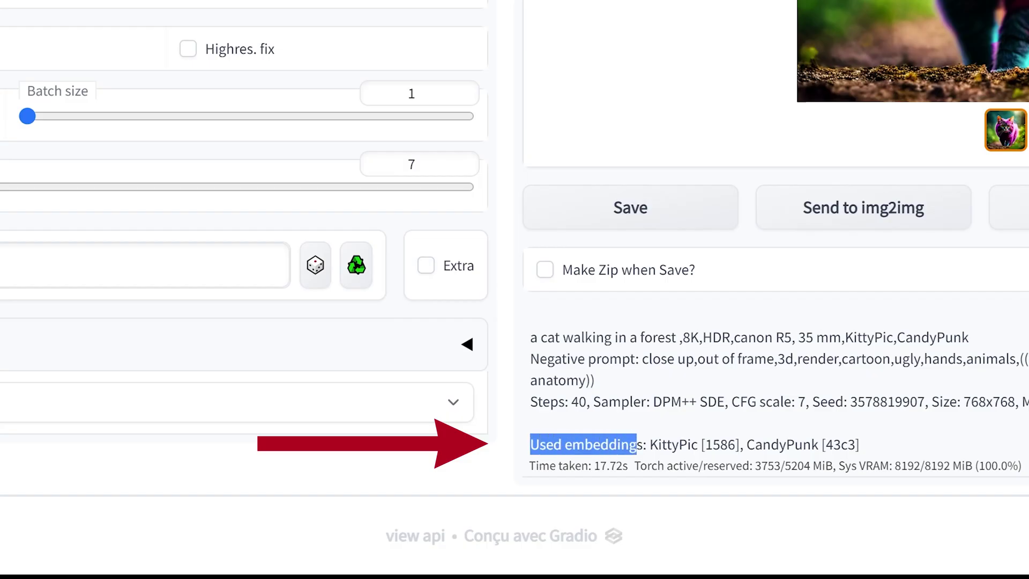
mouse_move(650, 445)
mouse_down()
mouse_move(860, 444)
mouse_move(658, 444)
mouse_up()
click(885, 449)
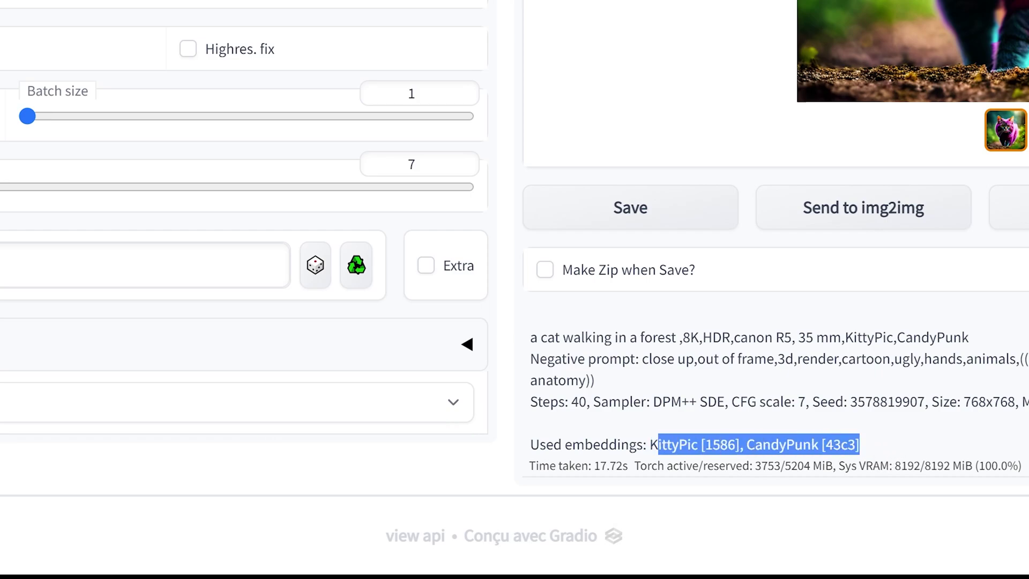
click(886, 446)
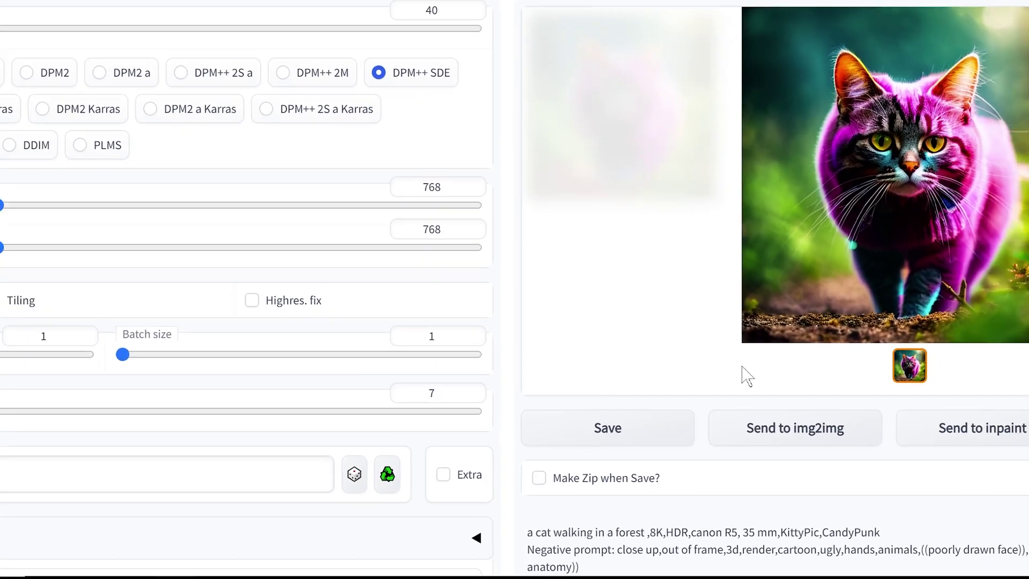
scroll(349, 237, up, 3)
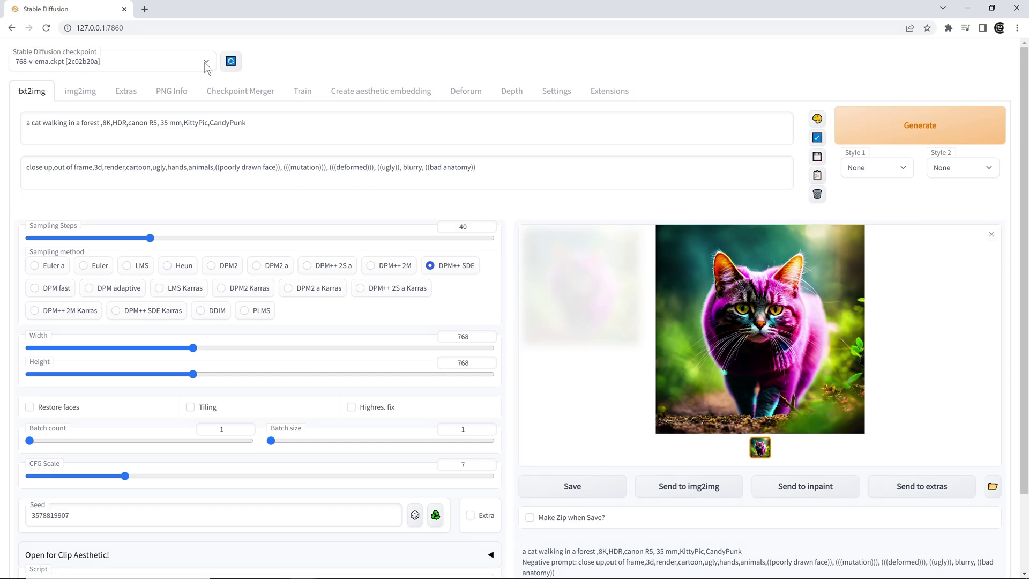
- Switch the Stable Diffusion checkpoint to v1-5-pruned-emaonly.ckpt
click(206, 63)
click(66, 87)
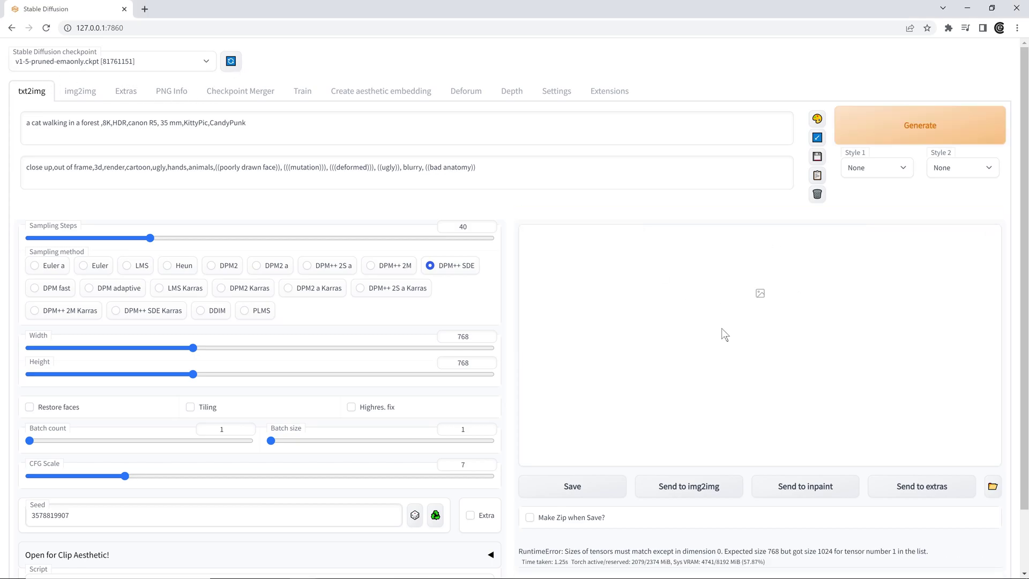
scroll(761, 301, down, 1)
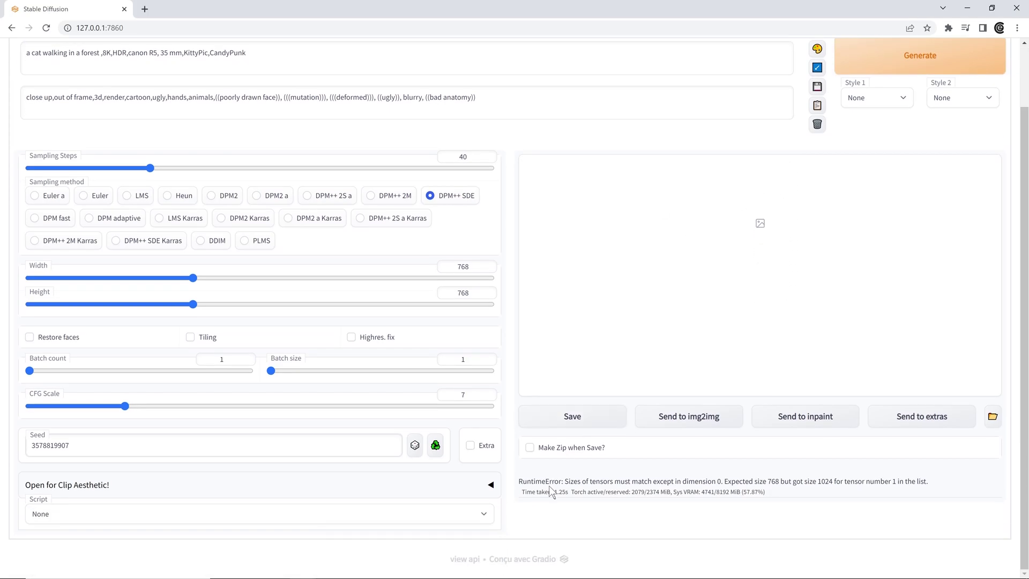
- Inspect the RuntimeError (expected size 768, got 1024) and clear the prompt selection
double_click(552, 485)
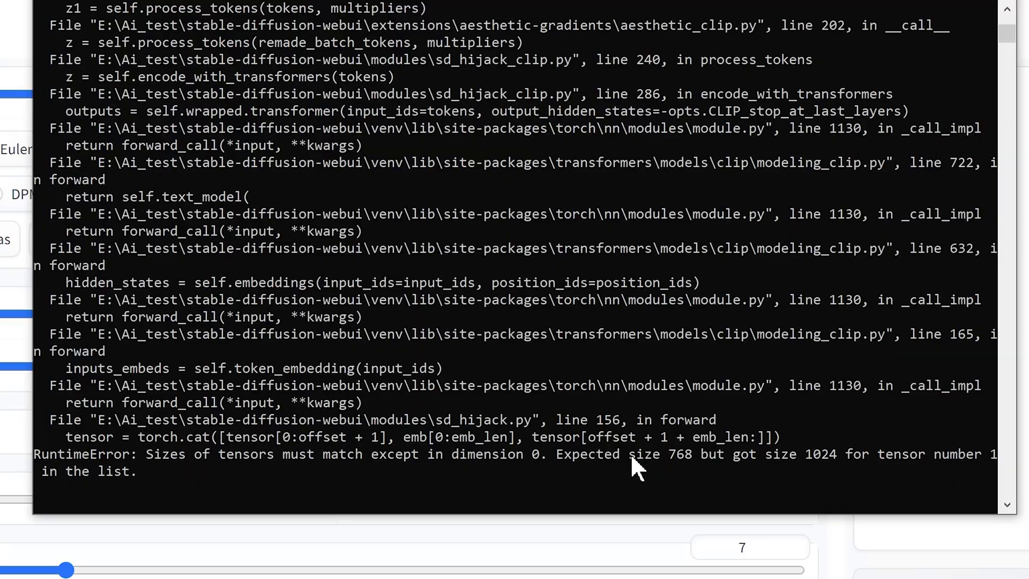
scroll(211, 414, up, 4)
scroll(230, 391, up, 10)
scroll(234, 381, up, 6)
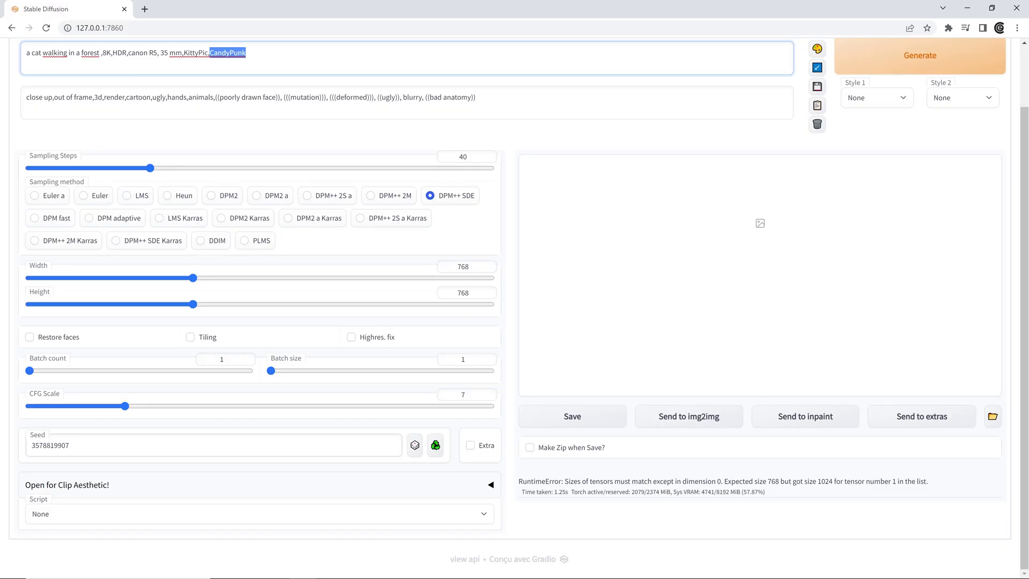
click(232, 52)
scroll(97, 87, up, 2)
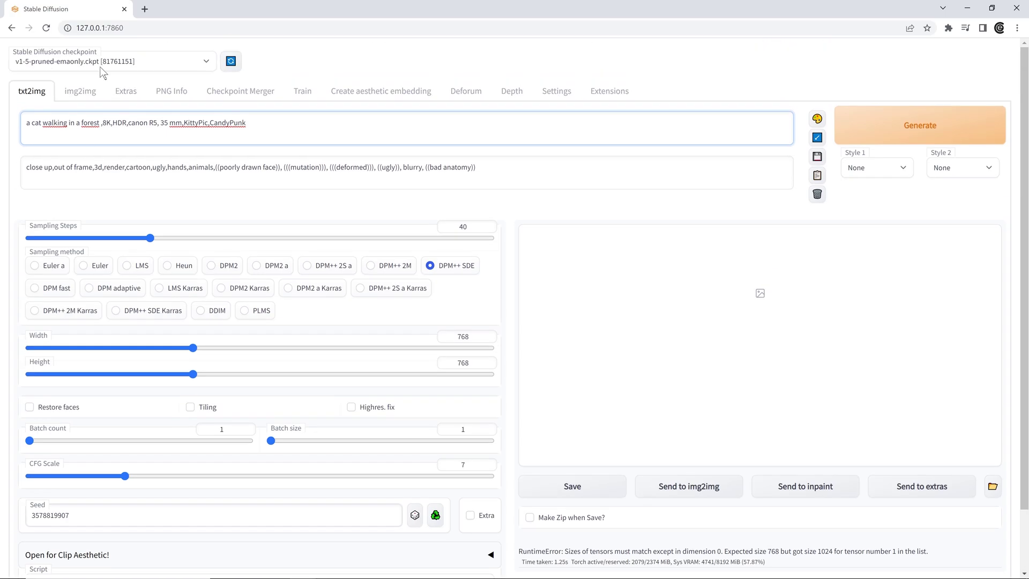